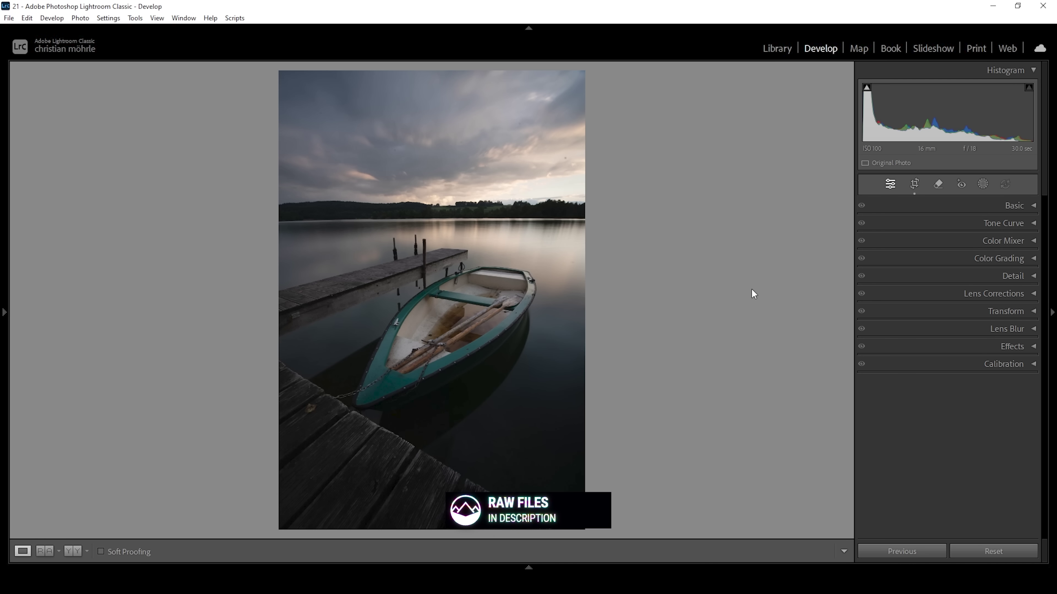
- Expand the Basic panel in Develop to show the tone and white balance sliders
{"action": "left_click", "coordinate": [1021, 204]}
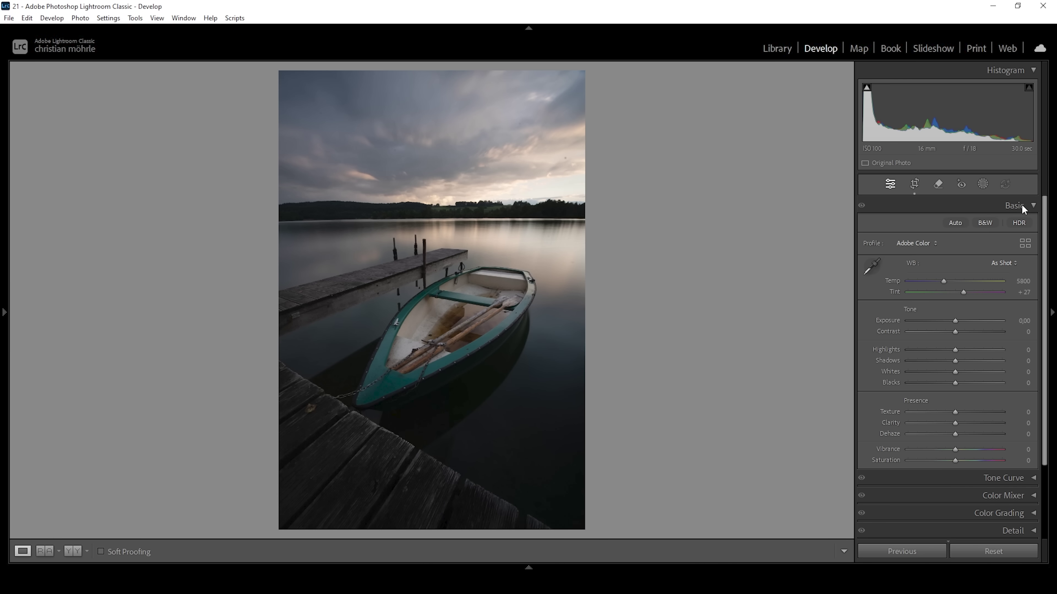
- Apply the Artistic 03 profile from the Artistic group of the profile browser
{"action": "left_click", "coordinate": [932, 243]}
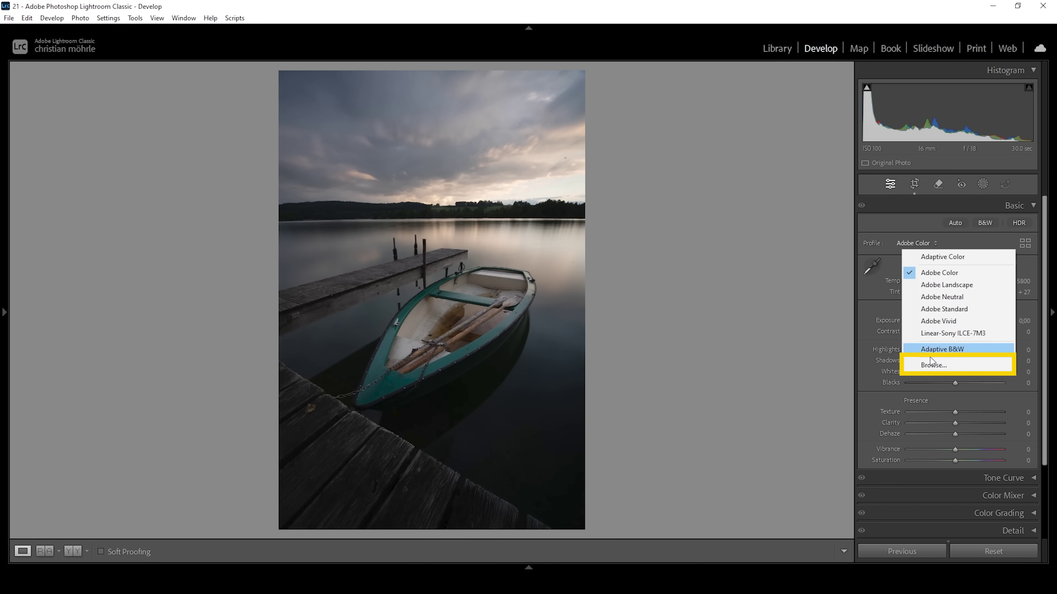
{"action": "left_click", "coordinate": [934, 365]}
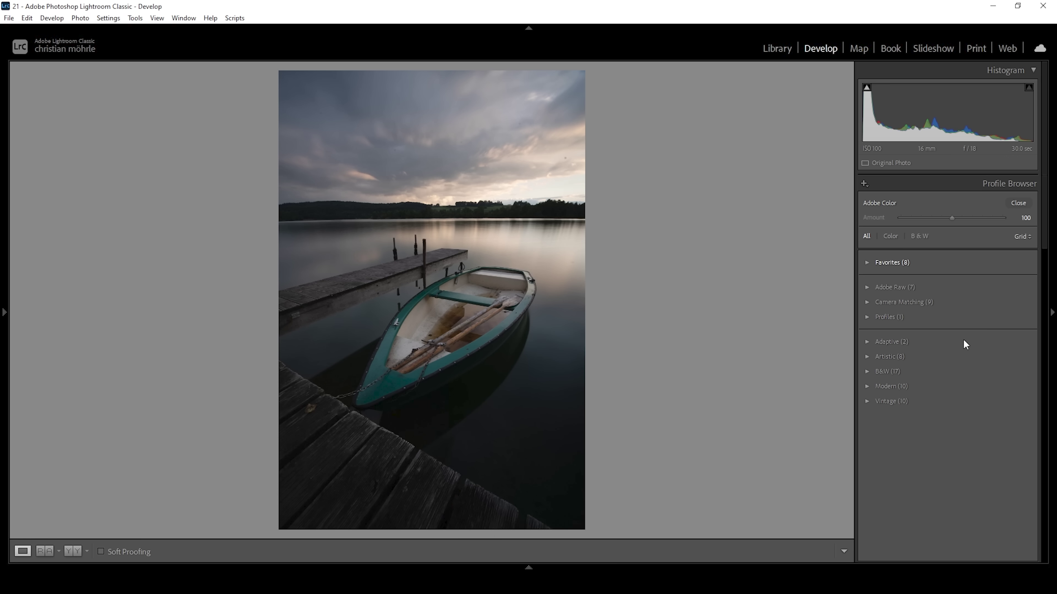
{"action": "left_click", "coordinate": [868, 357]}
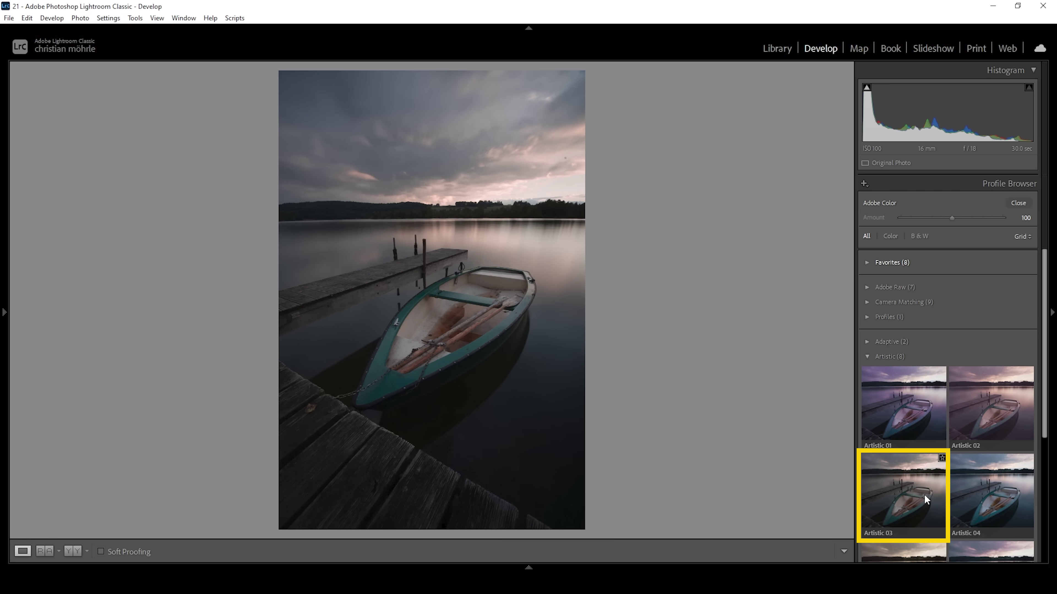
{"action": "left_click", "coordinate": [924, 494]}
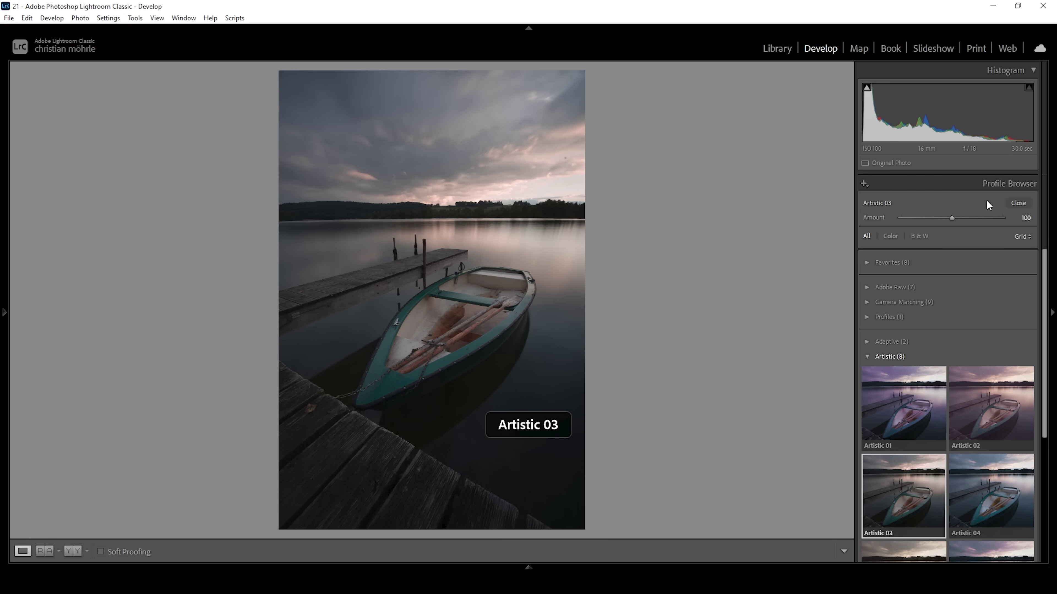
{"action": "left_click", "coordinate": [1018, 203]}
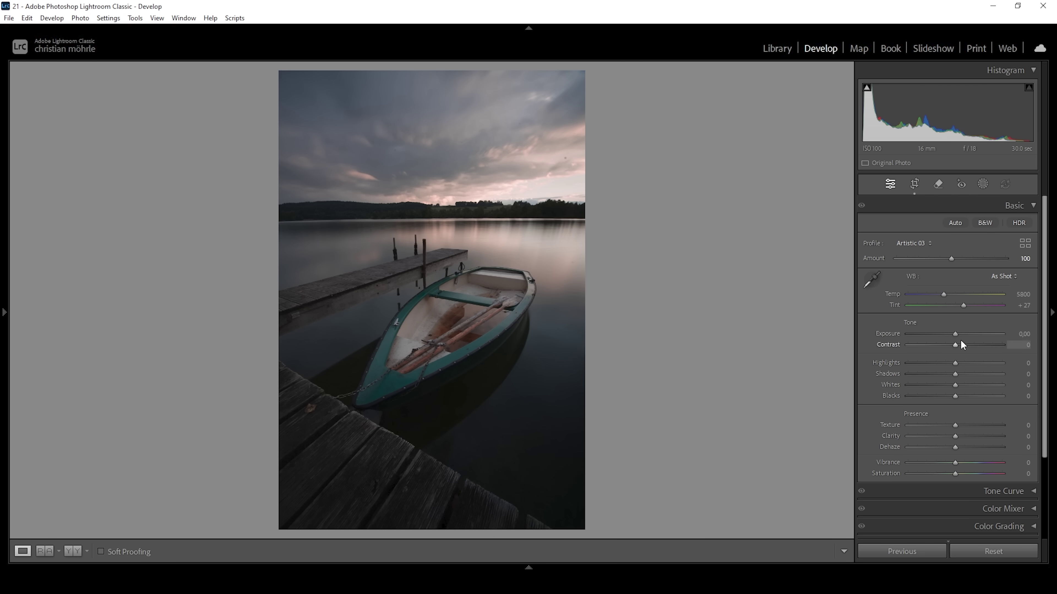
- Set Exposure +0.75, Highlights −80, Shadows +9, Whites +24 and Blacks +41
{"action": "left_click_drag", "start_coordinate": [956, 334], "coordinate": [963, 334]}
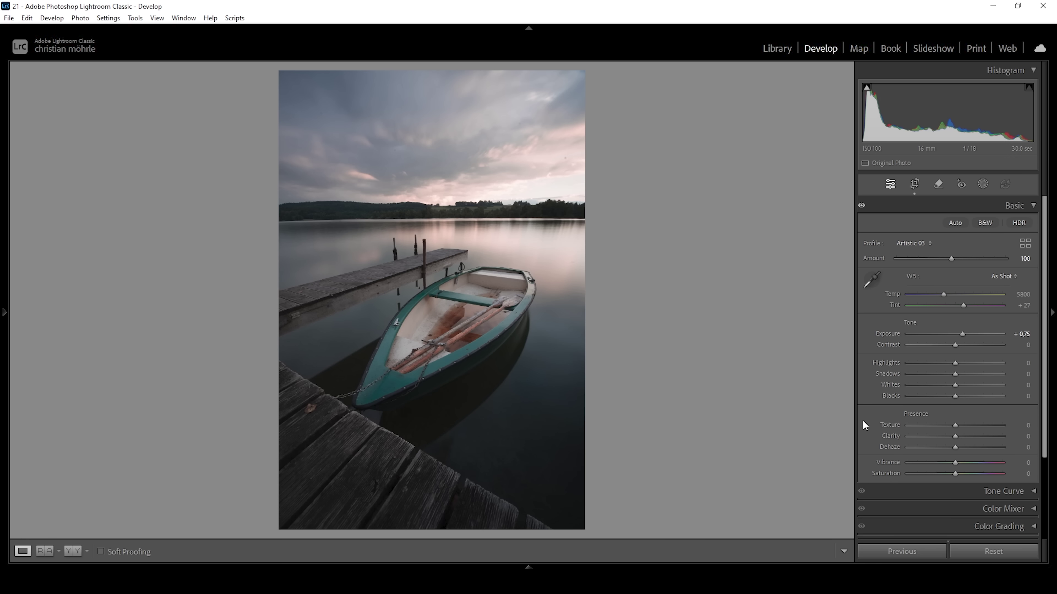
{"action": "left_click_drag", "start_coordinate": [954, 362], "coordinate": [917, 361]}
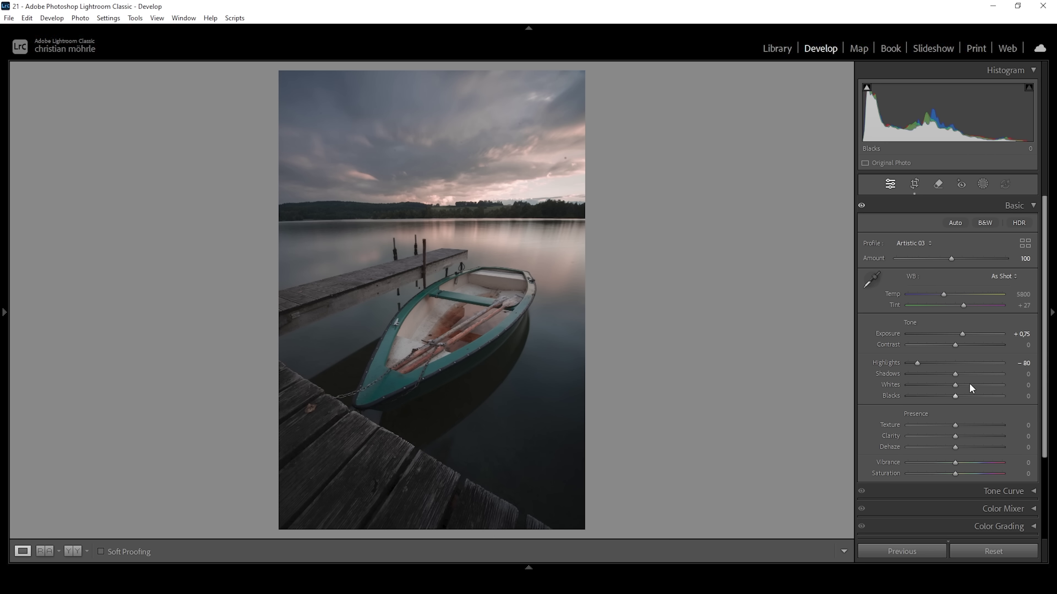
{"action": "left_click_drag", "start_coordinate": [954, 375], "coordinate": [974, 394]}
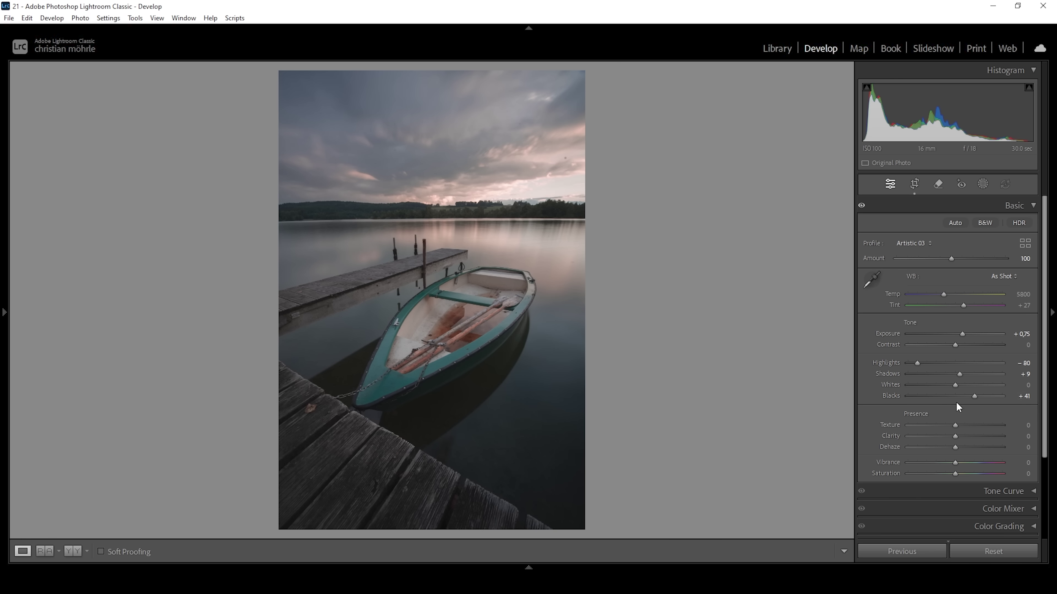
{"action": "left_click_drag", "start_coordinate": [955, 384], "coordinate": [965, 386]}
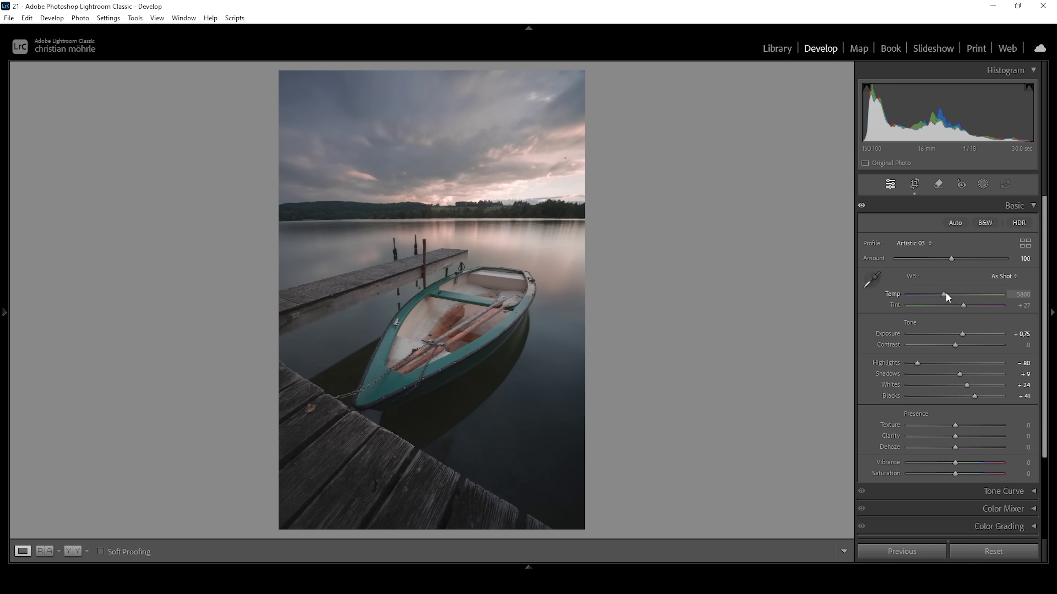
- Warm the white balance to Temp 6302 and bring Tint down to +12
{"action": "left_click_drag", "start_coordinate": [946, 295], "coordinate": [950, 295]}
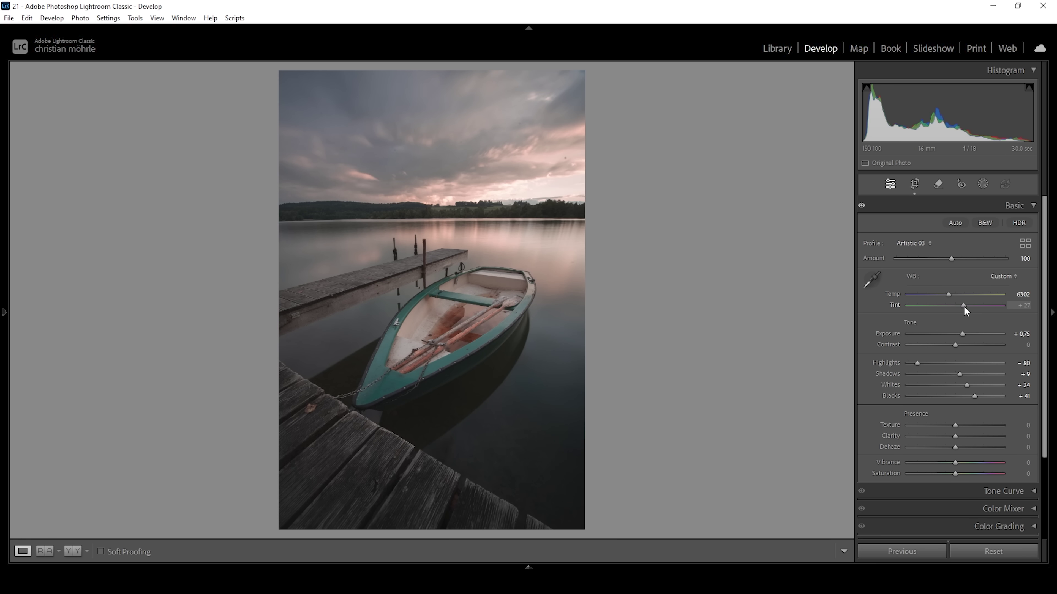
{"action": "left_click_drag", "start_coordinate": [963, 307], "coordinate": [959, 307]}
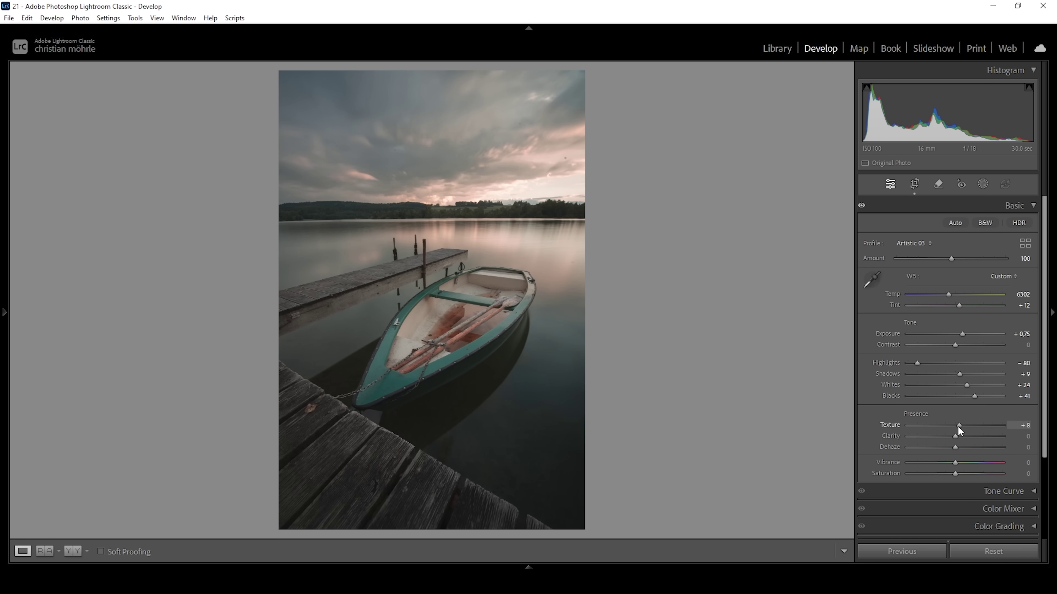
- Set Clarity +8, Dehaze −2, Vibrance +20, Saturation +10, then compare Before & After side by side
{"action": "left_click_drag", "start_coordinate": [954, 436], "coordinate": [958, 437]}
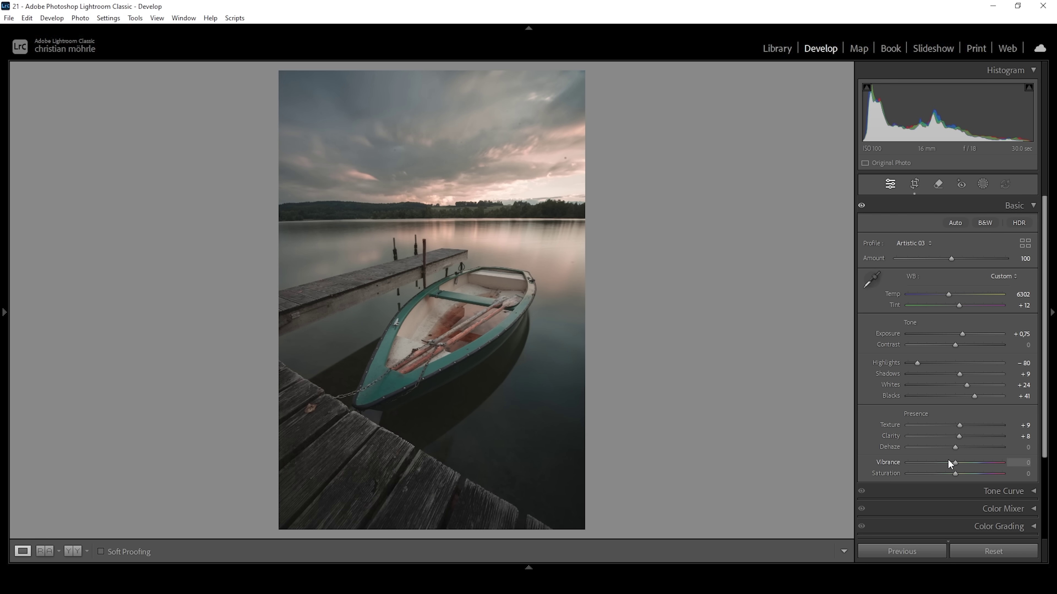
{"action": "left_click", "coordinate": [953, 447]}
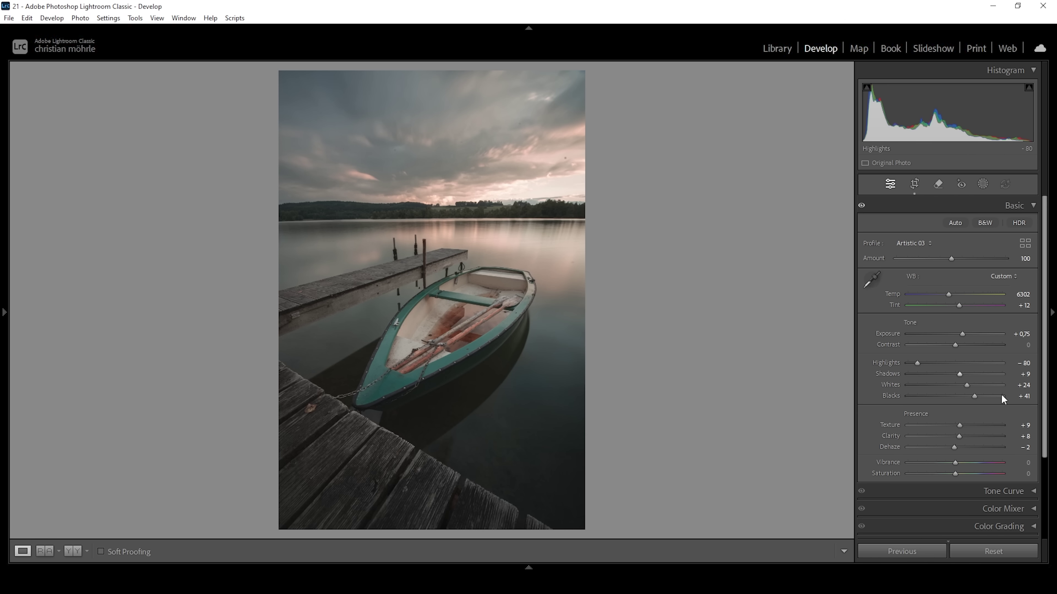
{"action": "left_click_drag", "start_coordinate": [956, 462], "coordinate": [967, 462]}
{"action": "left_click_drag", "start_coordinate": [955, 474], "coordinate": [961, 475]}
{"action": "left_click", "coordinate": [73, 552]}
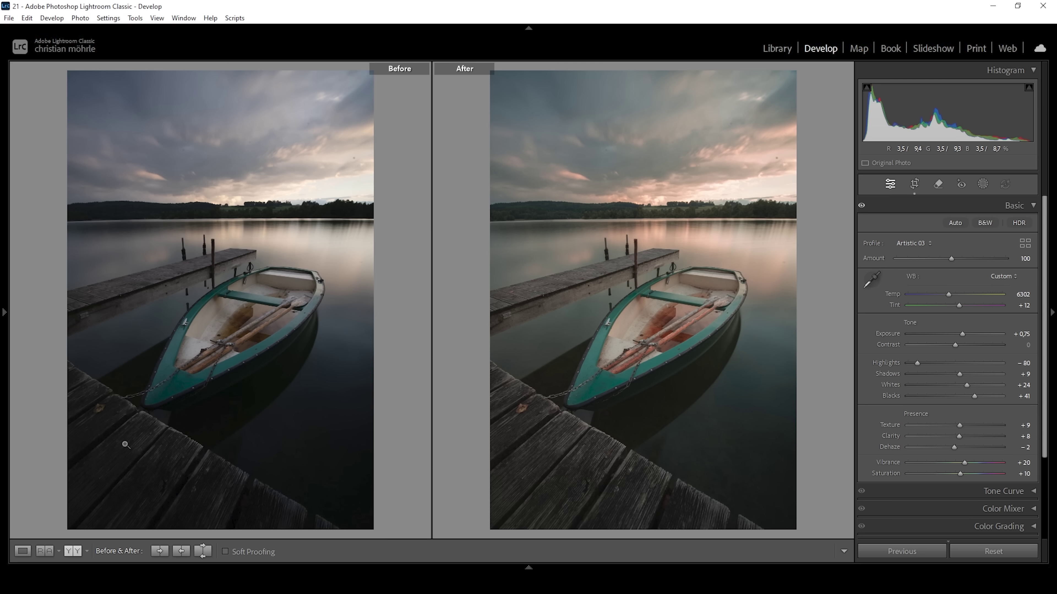
- Switch back to Loupe view to show only the edited photo
{"action": "left_click", "coordinate": [21, 552]}
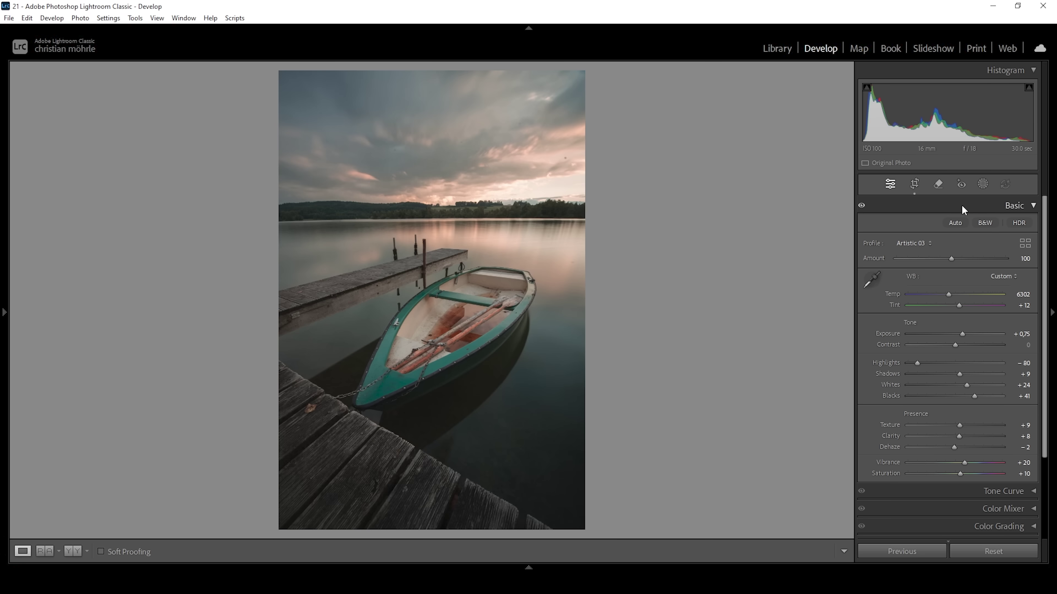
- Draw a new linear gradient mask down over the sky
{"action": "left_click", "coordinate": [980, 187]}
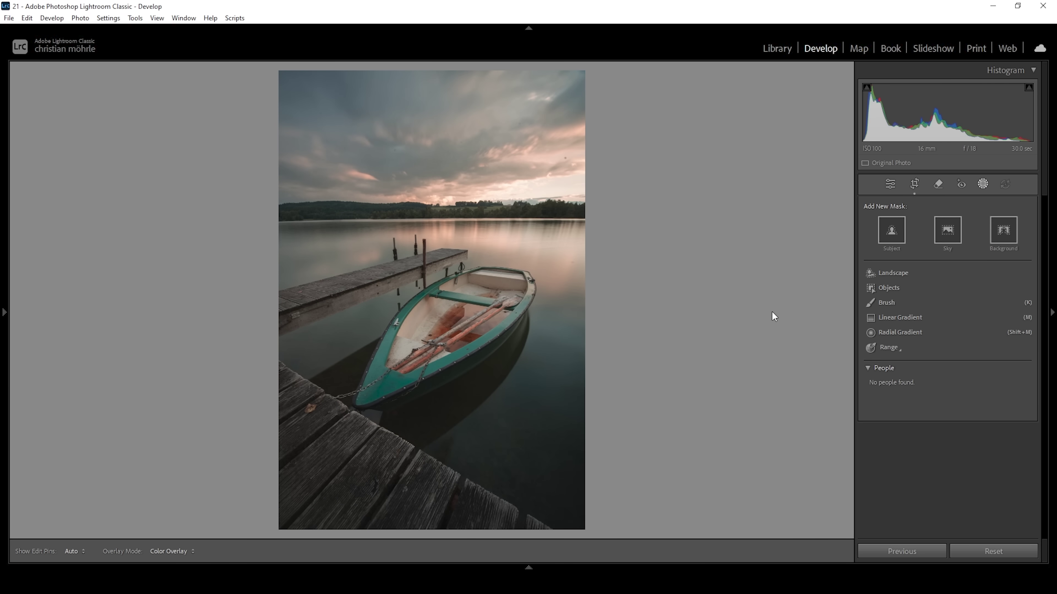
{"action": "left_click", "coordinate": [895, 317]}
{"action": "left_click_drag", "start_coordinate": [402, 145], "coordinate": [404, 212]}
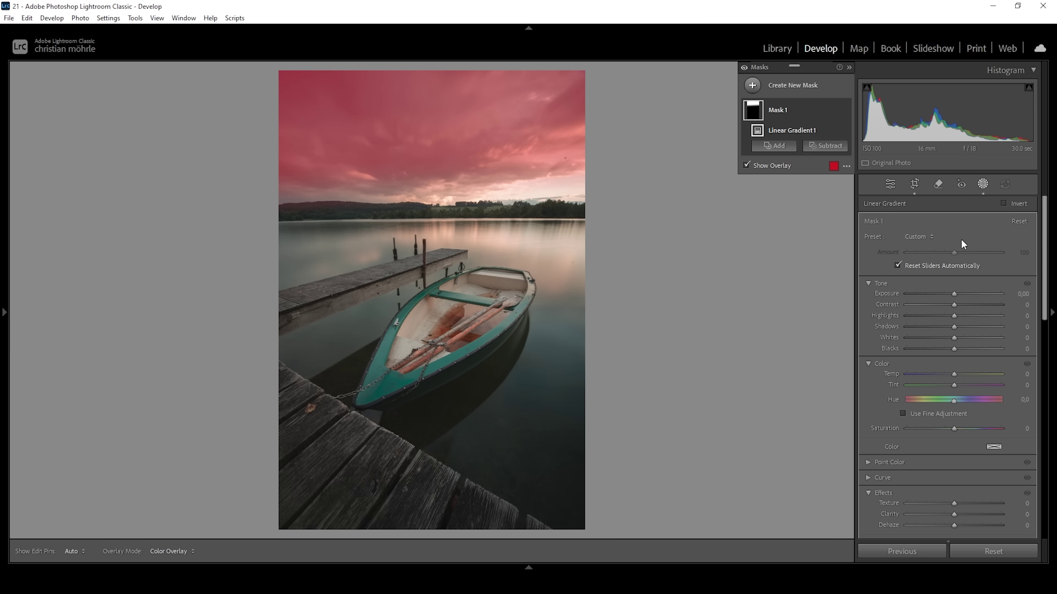
- Give the sky mask Contrast +22, Texture +6, Clarity +17 and Temp +6
{"action": "left_click_drag", "start_coordinate": [954, 304], "coordinate": [966, 309]}
{"action": "left_click", "coordinate": [965, 307]}
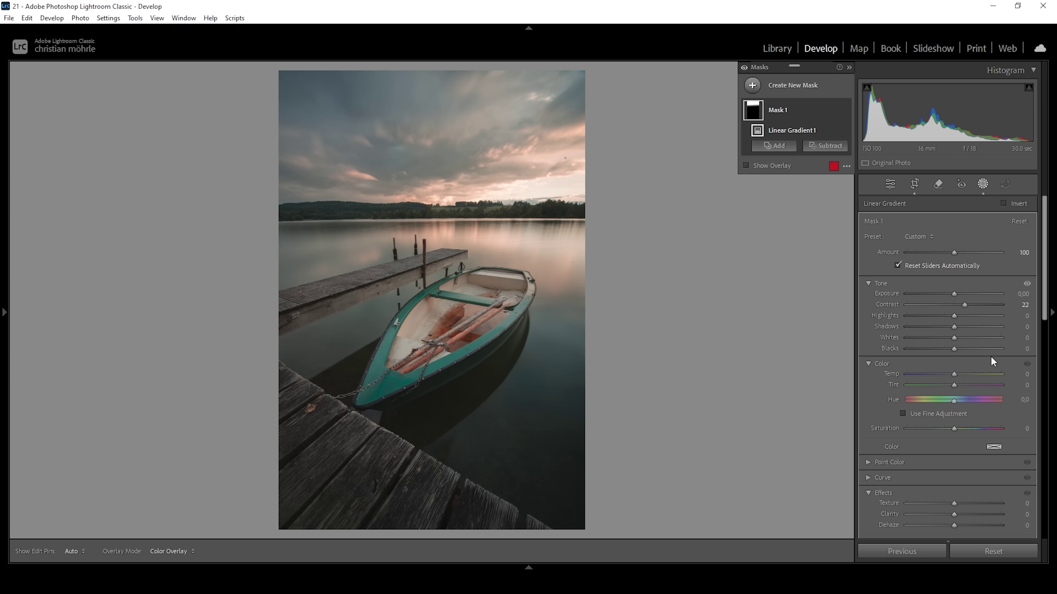
{"action": "scroll", "coordinate": [983, 366], "scroll_direction": "down", "scroll_amount": 3}
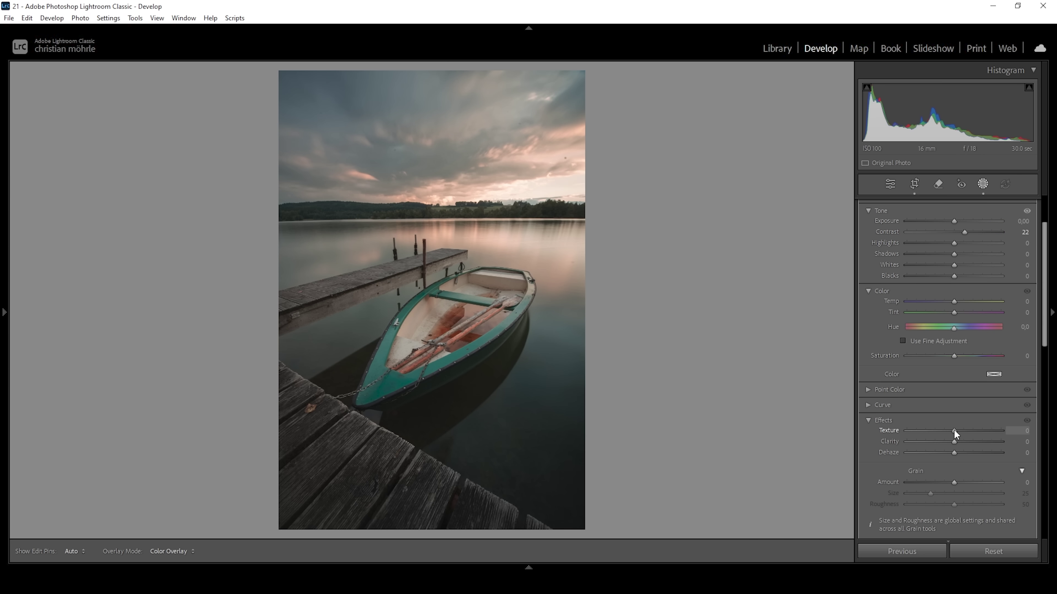
{"action": "left_click_drag", "start_coordinate": [954, 430], "coordinate": [956, 430]}
{"action": "left_click_drag", "start_coordinate": [956, 429], "coordinate": [957, 441]}
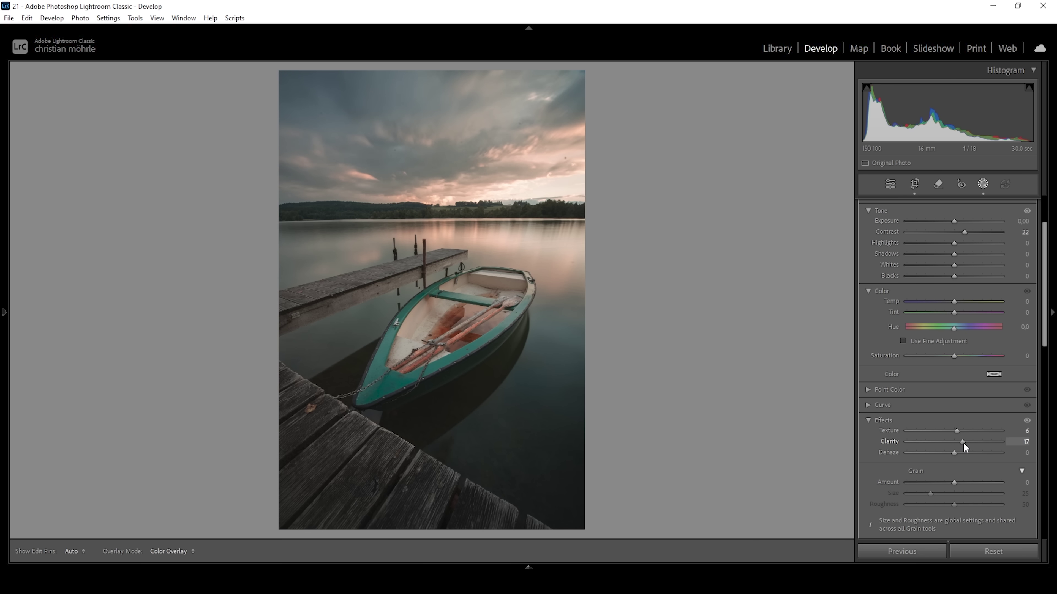
{"action": "left_click_drag", "start_coordinate": [963, 443], "coordinate": [964, 442]}
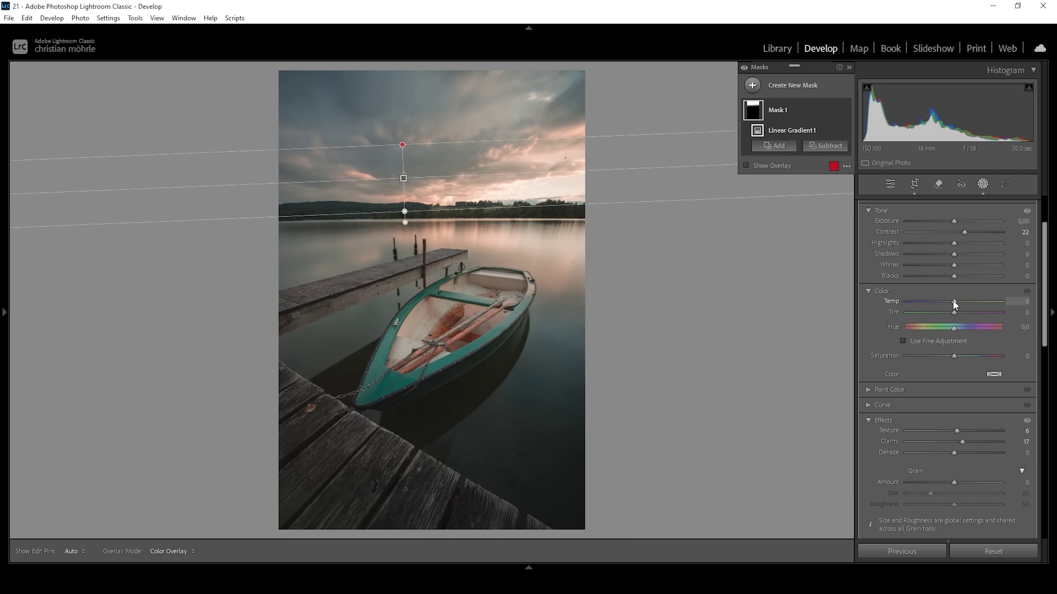
{"action": "left_click_drag", "start_coordinate": [953, 300], "coordinate": [957, 300]}
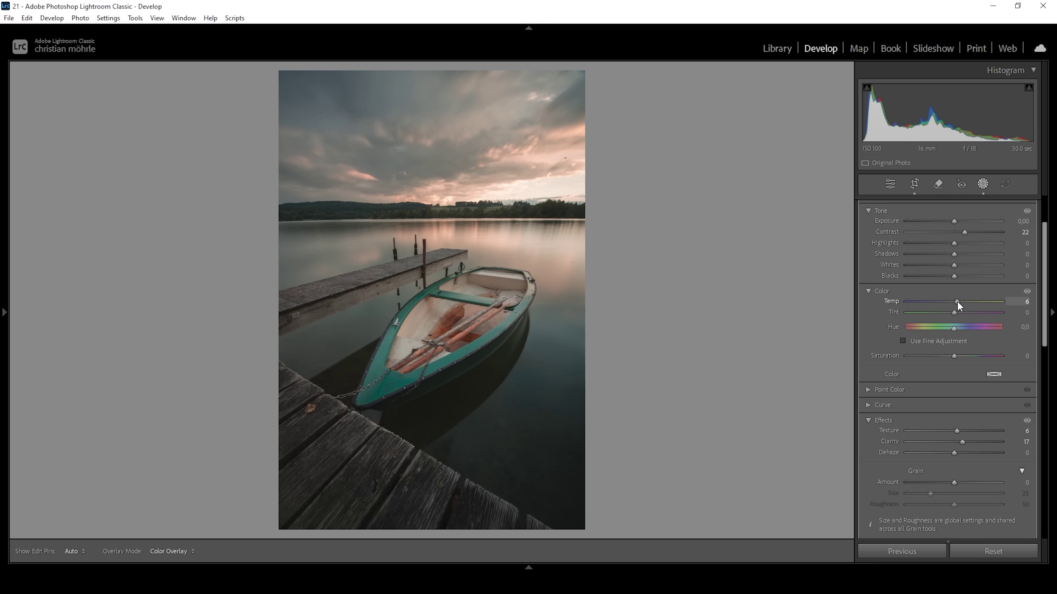
{"action": "left_click_drag", "start_coordinate": [956, 301], "coordinate": [956, 302]}
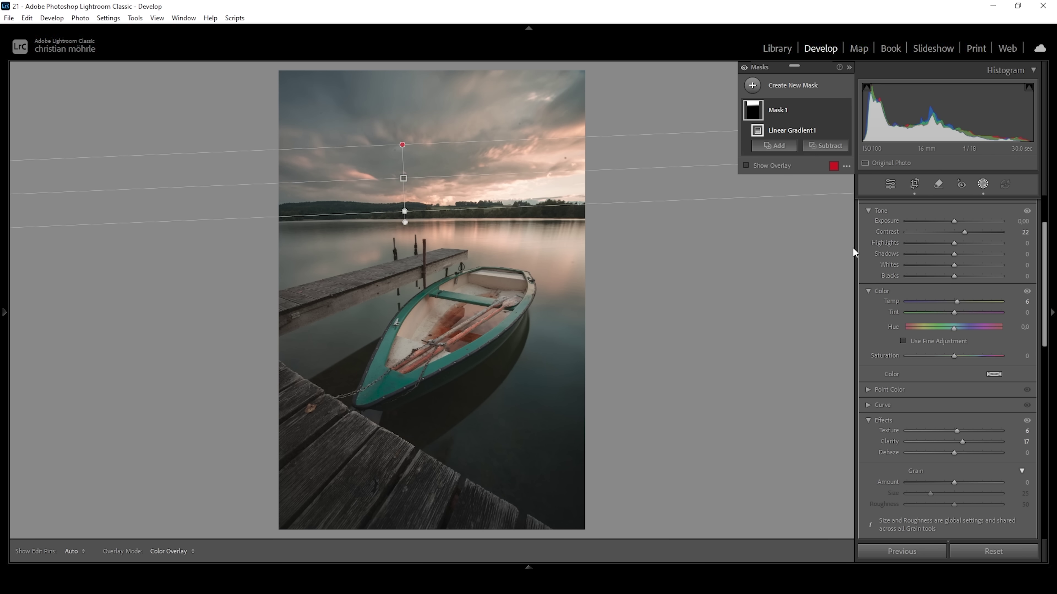
- Add a second linear gradient mask drawn down from the top of the sky
{"action": "left_click", "coordinate": [753, 95]}
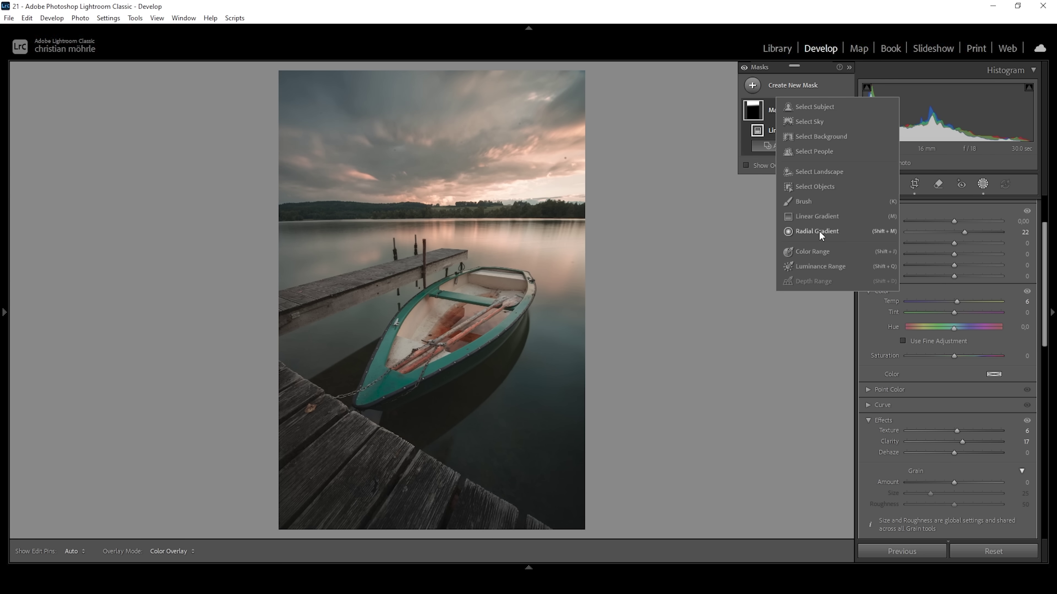
{"action": "left_click", "coordinate": [827, 220]}
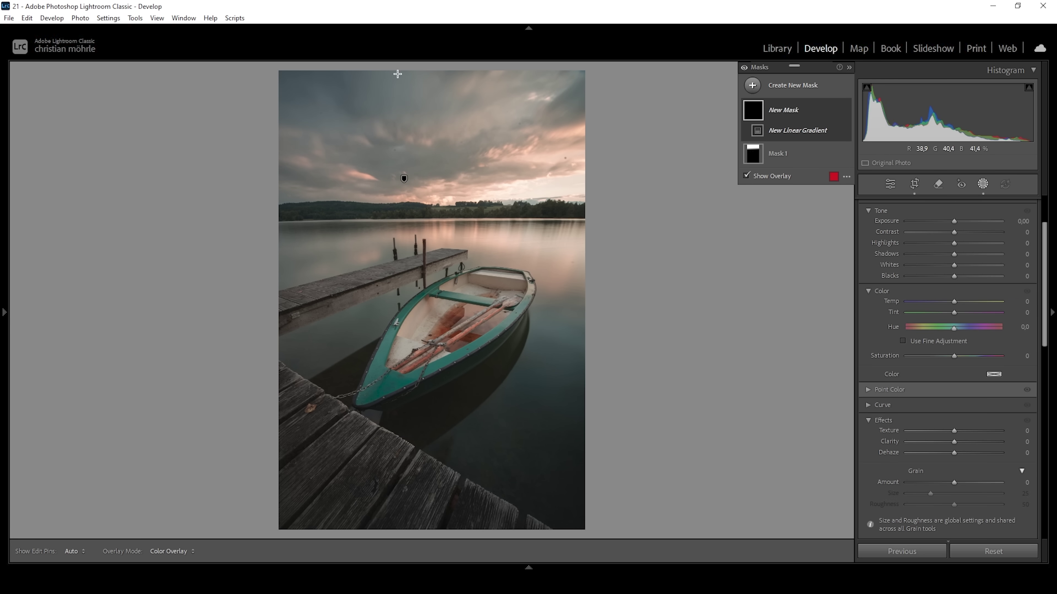
{"action": "mouse_move", "coordinate": [398, 72]}
{"action": "left_mouse_down"}
{"action": "mouse_move", "coordinate": [401, 156]}
{"action": "mouse_move", "coordinate": [398, 63]}
{"action": "left_mouse_up"}
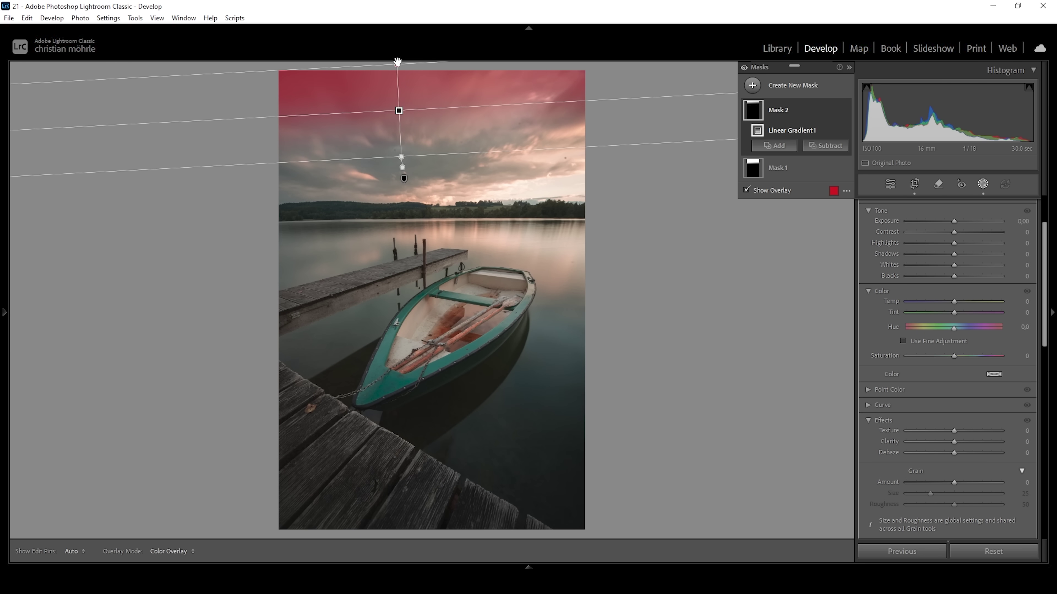
{"action": "left_click_drag", "start_coordinate": [397, 63], "coordinate": [397, 63]}
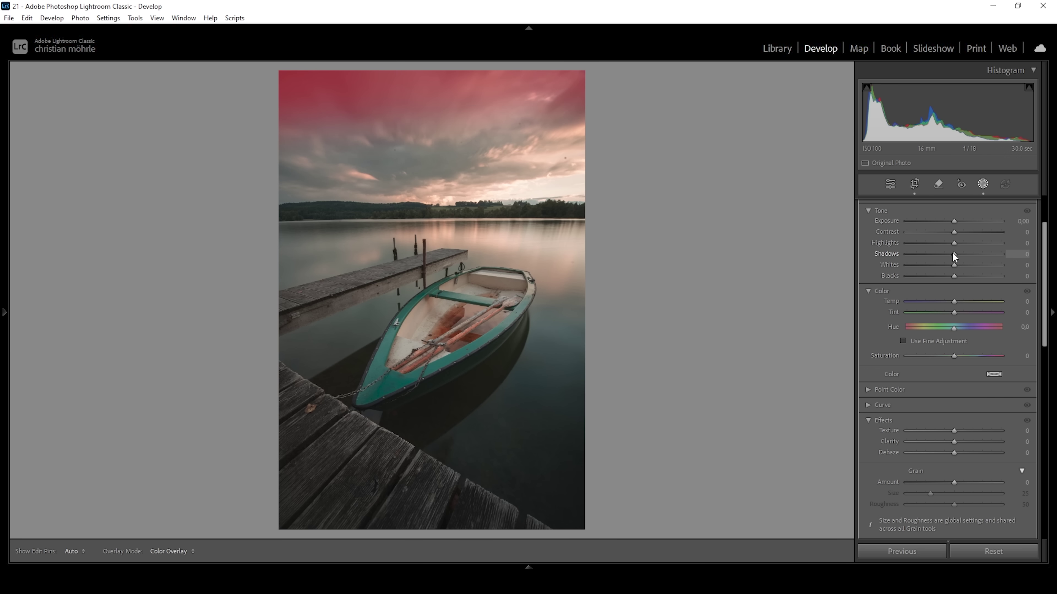
- Set this sky mask to Shadows −100 and Blacks −33, and nudge the gradient lower
{"action": "left_click_drag", "start_coordinate": [952, 252], "coordinate": [771, 253]}
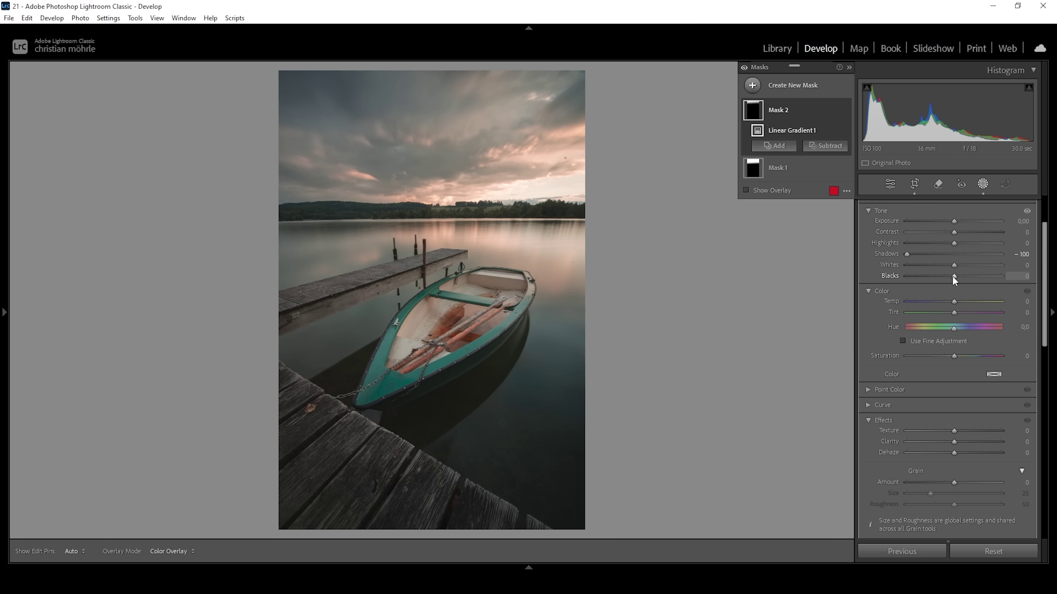
{"action": "left_click_drag", "start_coordinate": [953, 276], "coordinate": [945, 277]}
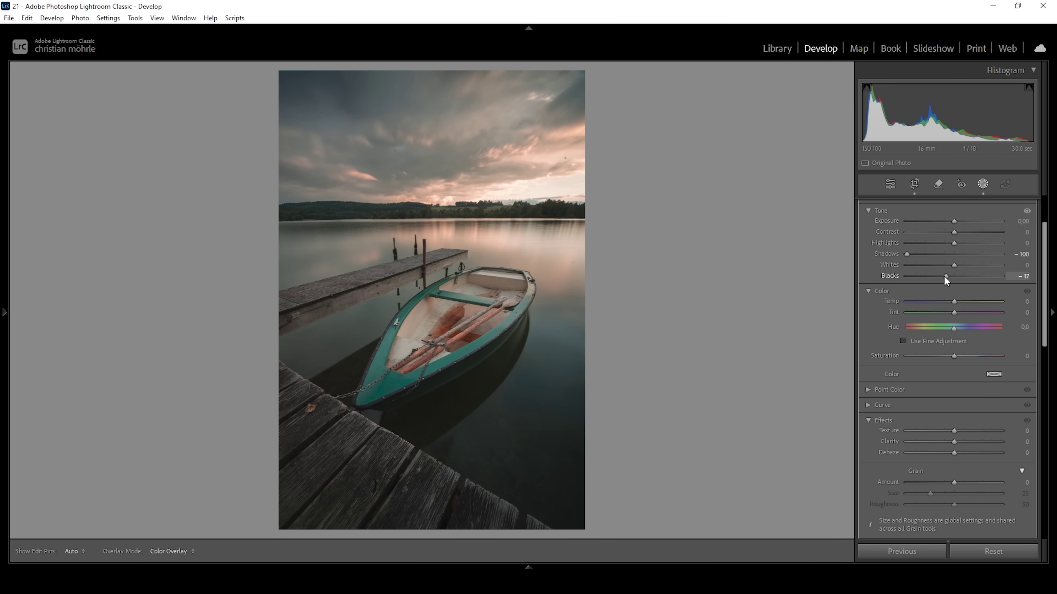
{"action": "left_click_drag", "start_coordinate": [941, 277], "coordinate": [936, 278]}
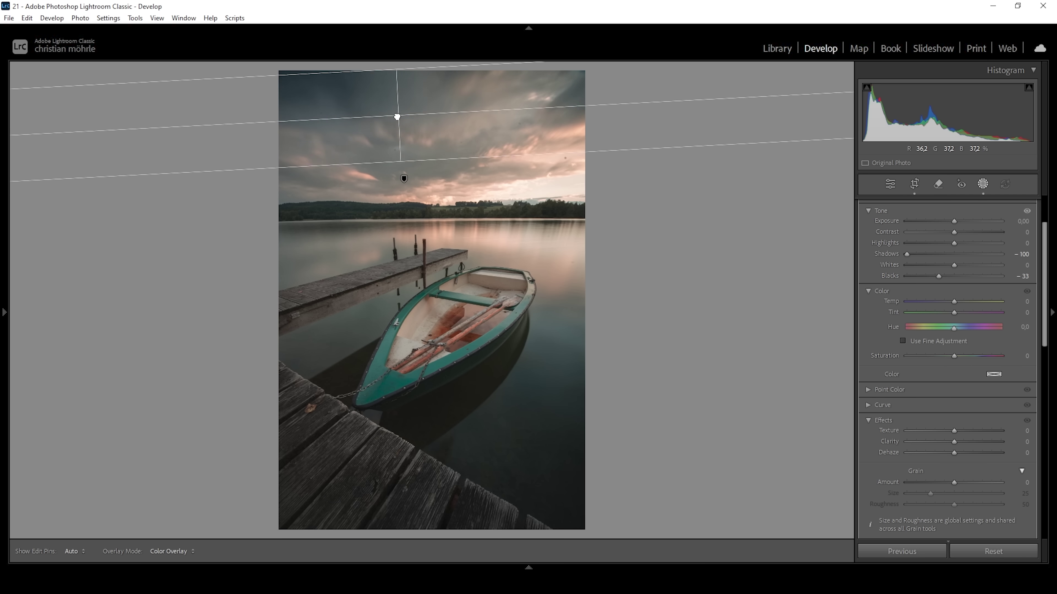
{"action": "left_click_drag", "start_coordinate": [397, 117], "coordinate": [396, 120]}
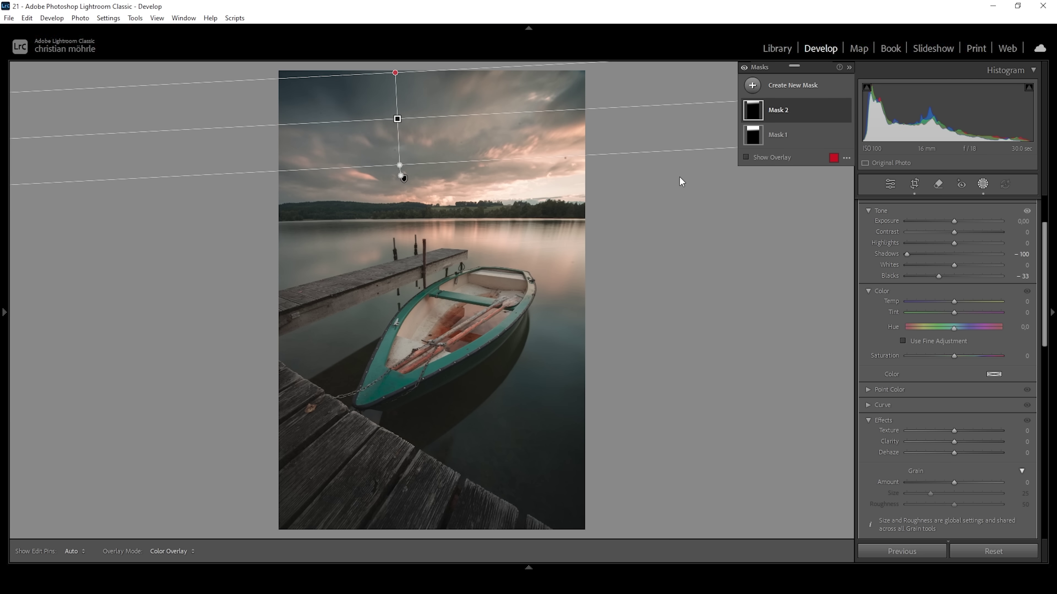
{"action": "left_click", "coordinate": [752, 85]}
- Place a tilted radial gradient ellipse along the horizon glow
{"action": "left_click", "coordinate": [796, 233]}
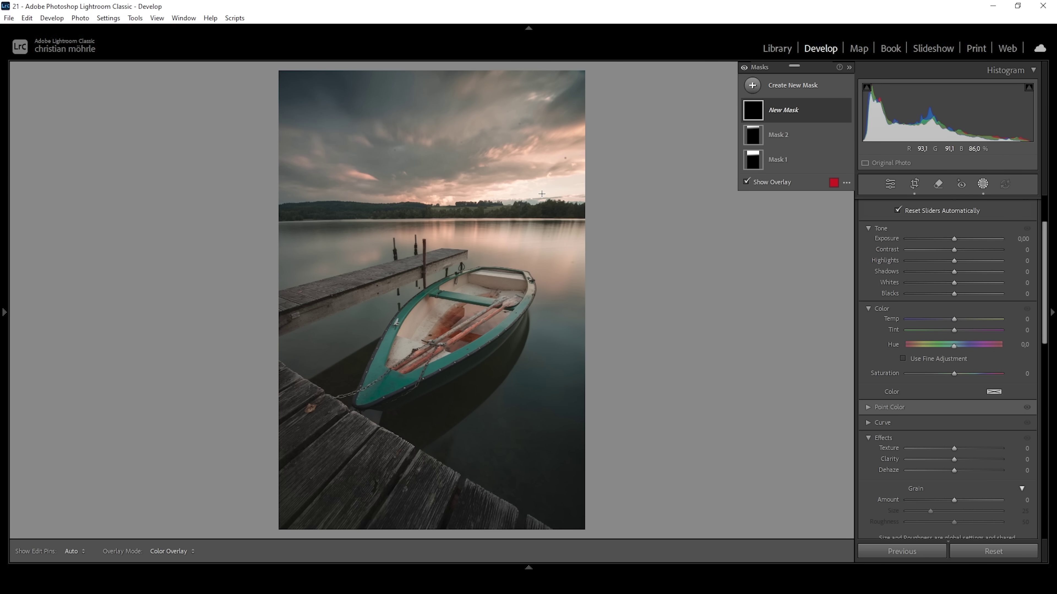
{"action": "left_click_drag", "start_coordinate": [551, 197], "coordinate": [719, 235]}
{"action": "left_click_drag", "start_coordinate": [370, 196], "coordinate": [370, 210]}
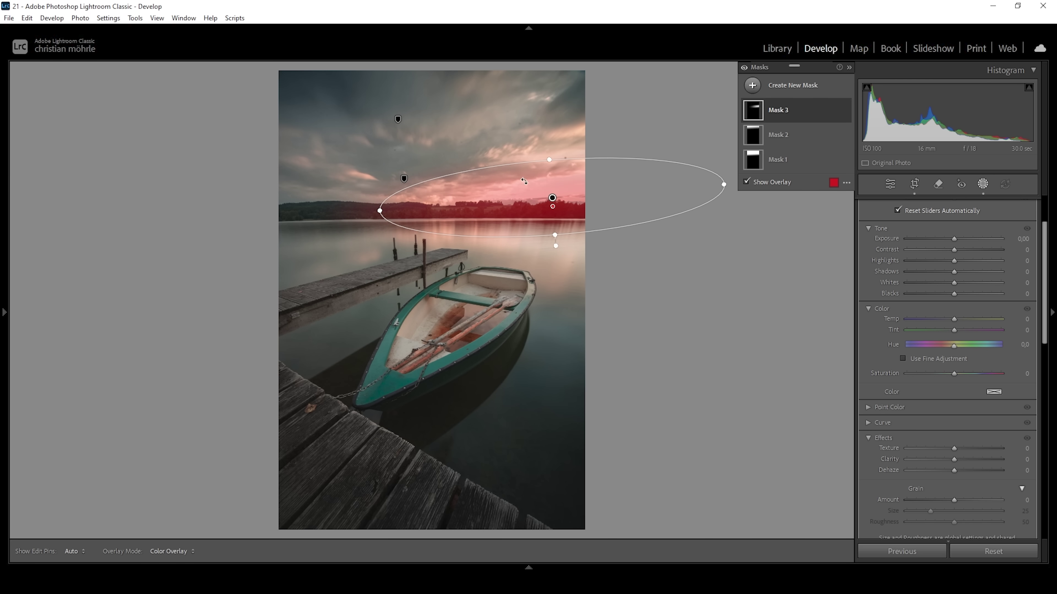
{"action": "left_click_drag", "start_coordinate": [568, 198], "coordinate": [595, 188]}
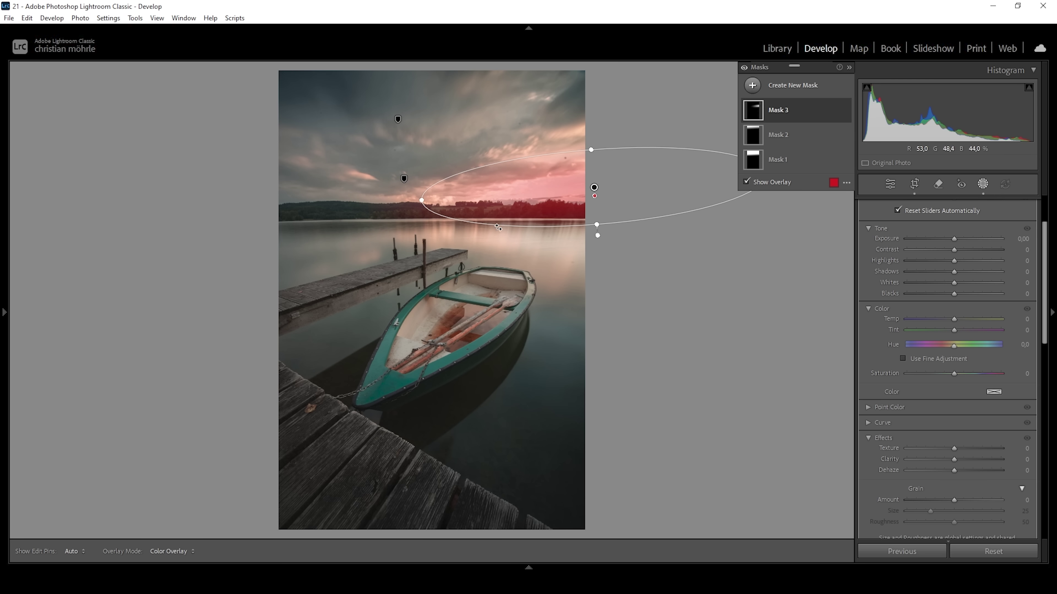
{"action": "left_click_drag", "start_coordinate": [421, 200], "coordinate": [416, 200]}
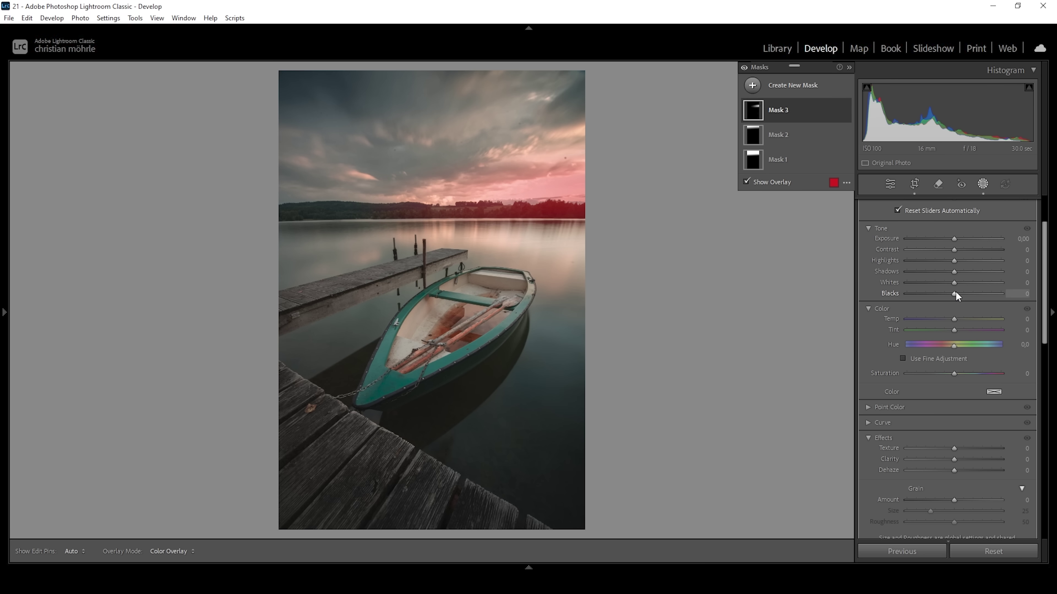
- Set the horizon radial mask to Blacks +45, Dehaze −60 and Temp +100
{"action": "left_click_drag", "start_coordinate": [955, 291], "coordinate": [976, 294]}
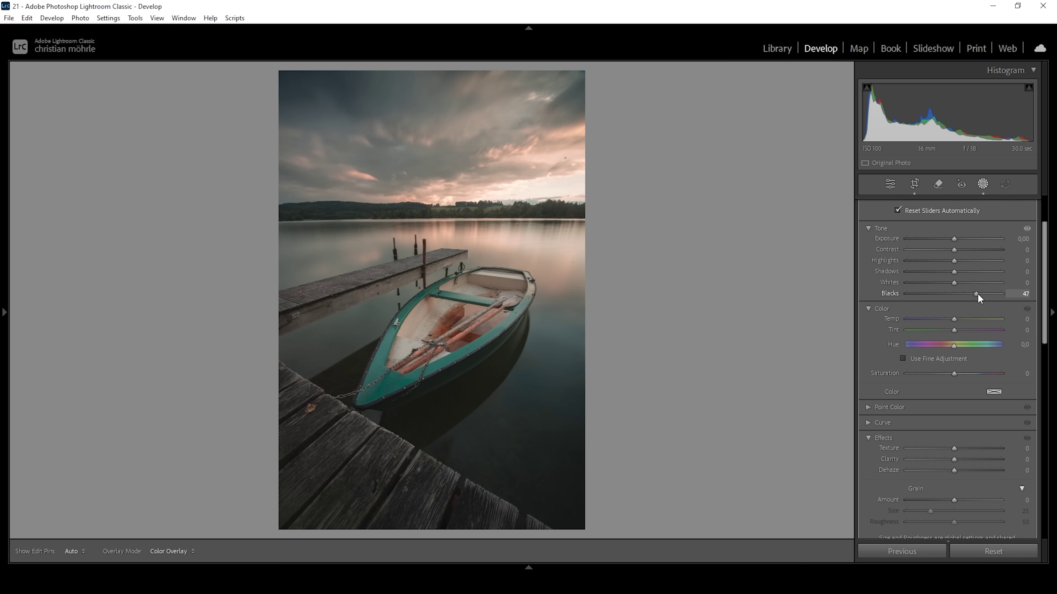
{"action": "left_click_drag", "start_coordinate": [978, 293], "coordinate": [977, 293]}
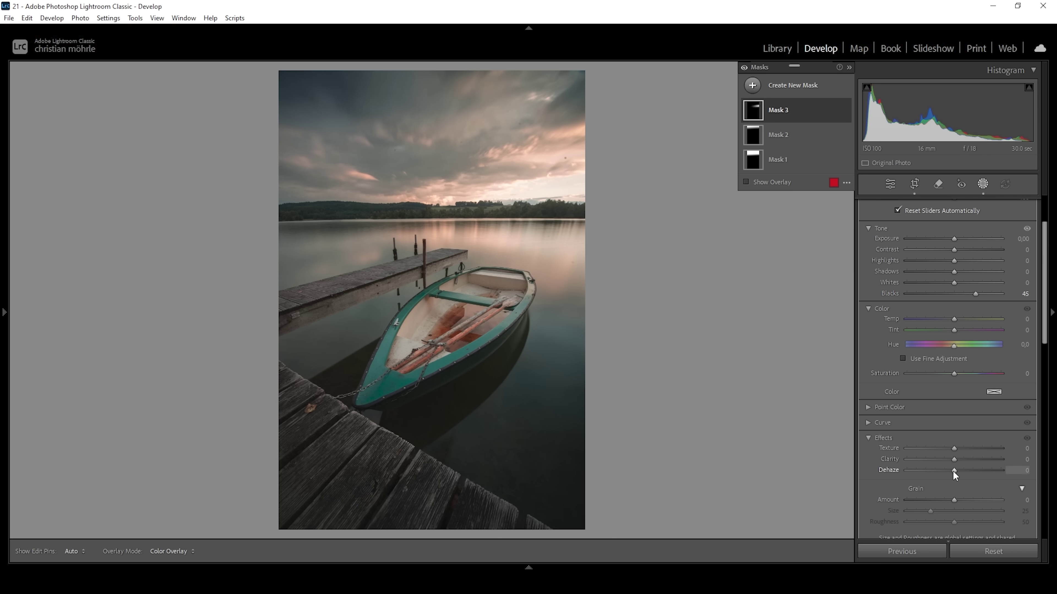
{"action": "left_click_drag", "start_coordinate": [953, 471], "coordinate": [924, 470]}
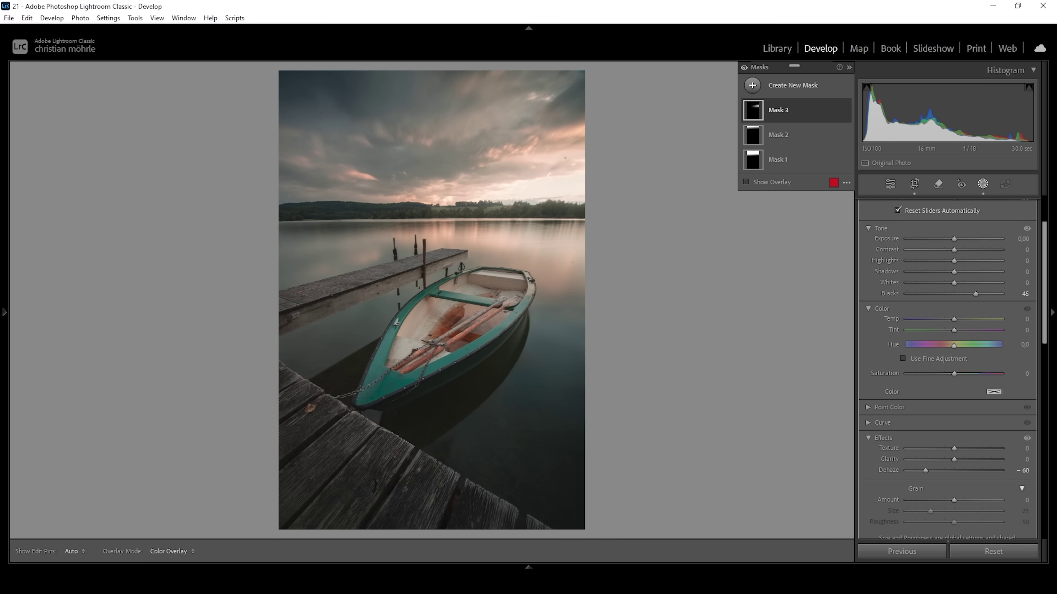
{"action": "left_click_drag", "start_coordinate": [954, 319], "coordinate": [1001, 319]}
- Add a linear gradient mask covering the lower half of the photo
{"action": "left_click", "coordinate": [756, 93]}
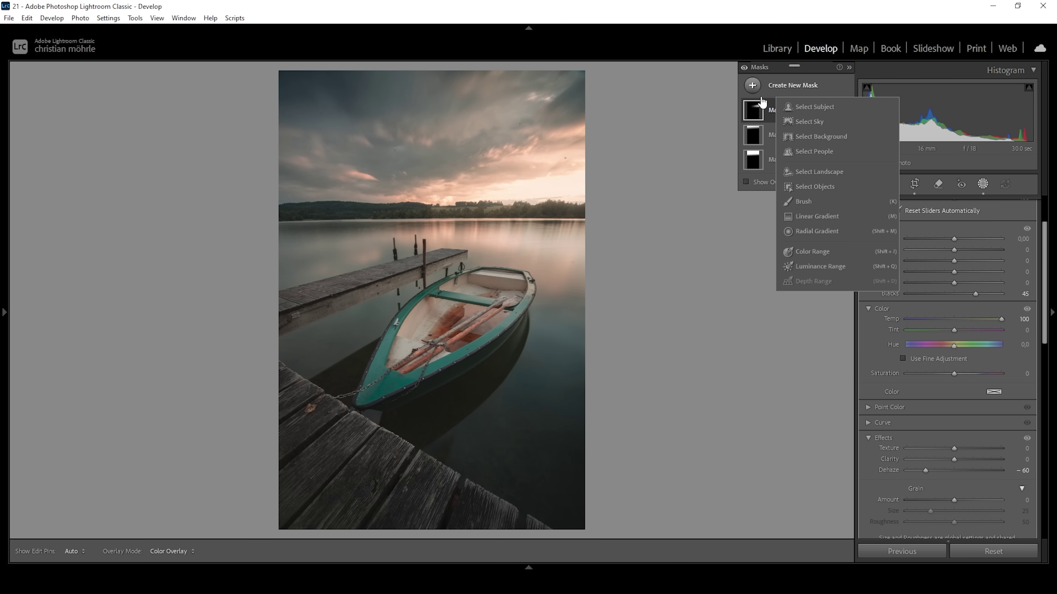
{"action": "left_click", "coordinate": [818, 216]}
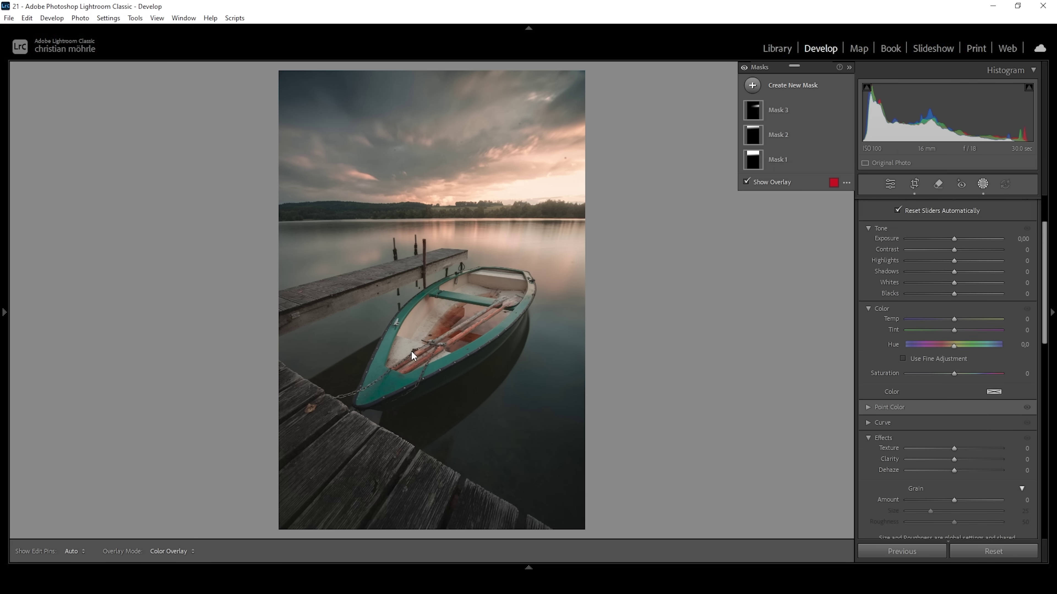
{"action": "left_click_drag", "start_coordinate": [455, 295], "coordinate": [450, 321]}
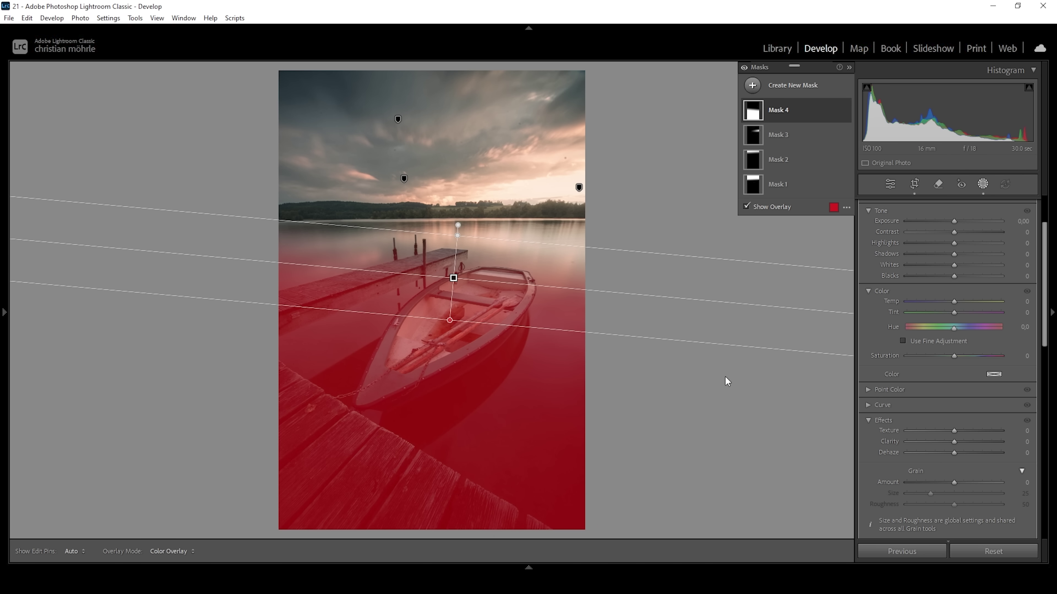
- Set the lower mask to Contrast +19, Shadows −6, Whites +10, Texture +5, Clarity +8
{"action": "left_click_drag", "start_coordinate": [956, 233], "coordinate": [960, 262]}
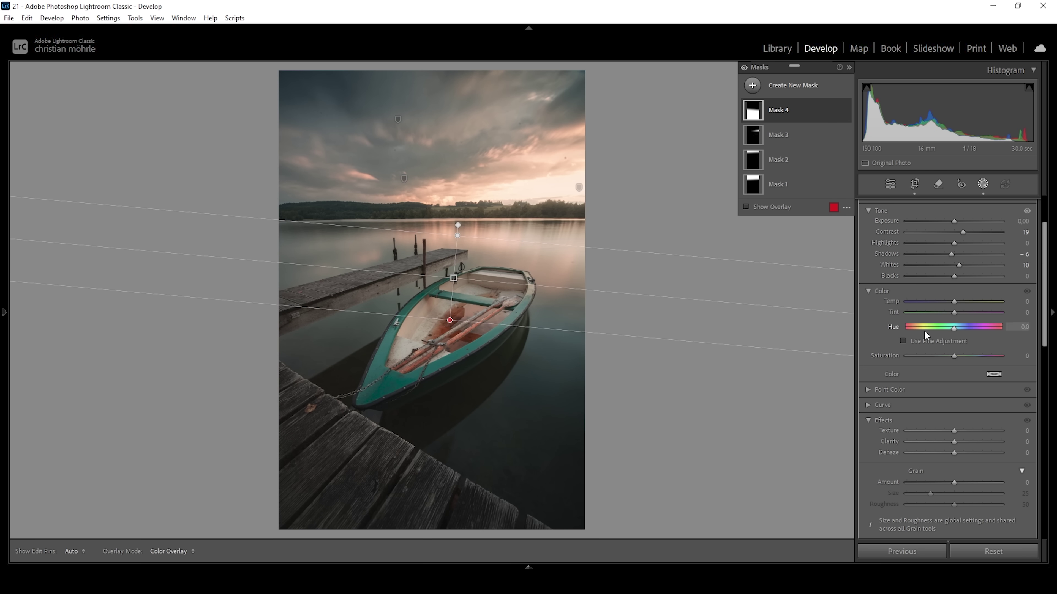
{"action": "left_click_drag", "start_coordinate": [953, 430], "coordinate": [954, 436]}
{"action": "left_click_drag", "start_coordinate": [953, 441], "coordinate": [957, 441]}
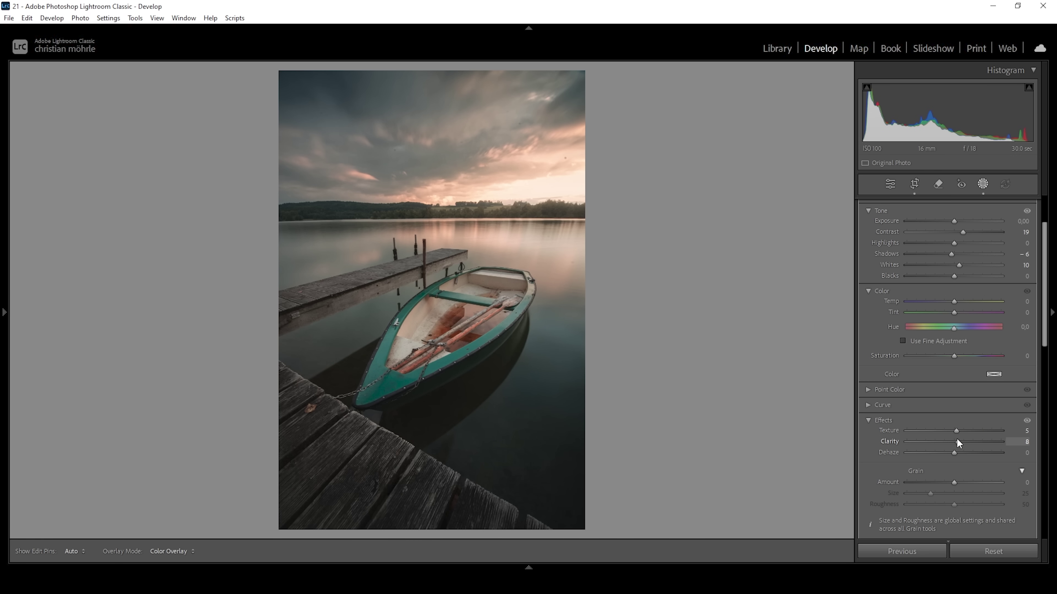
{"action": "left_click_drag", "start_coordinate": [957, 439], "coordinate": [956, 439]}
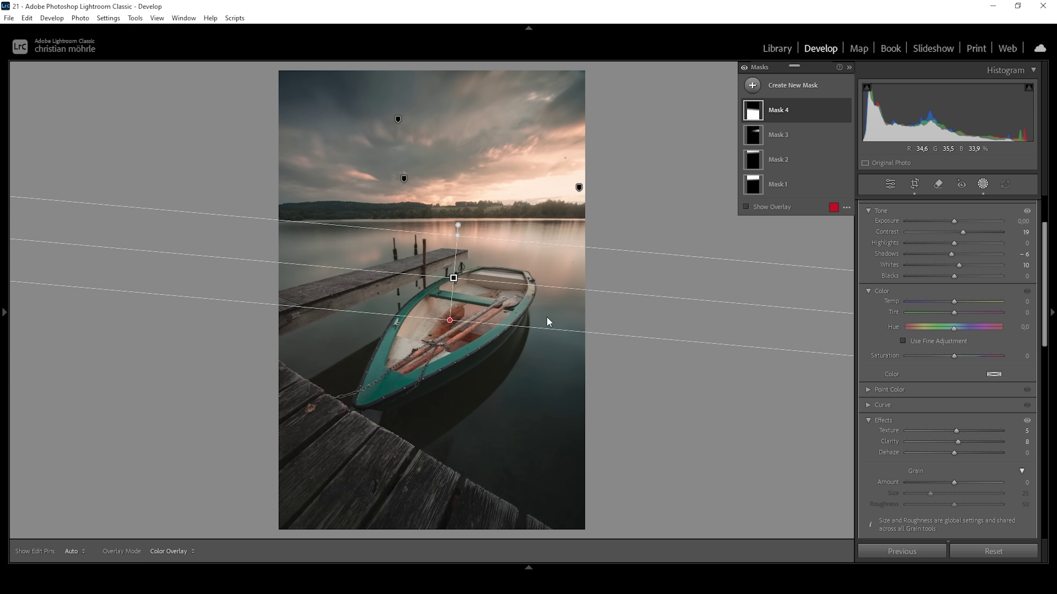
{"action": "left_click", "coordinate": [751, 86]}
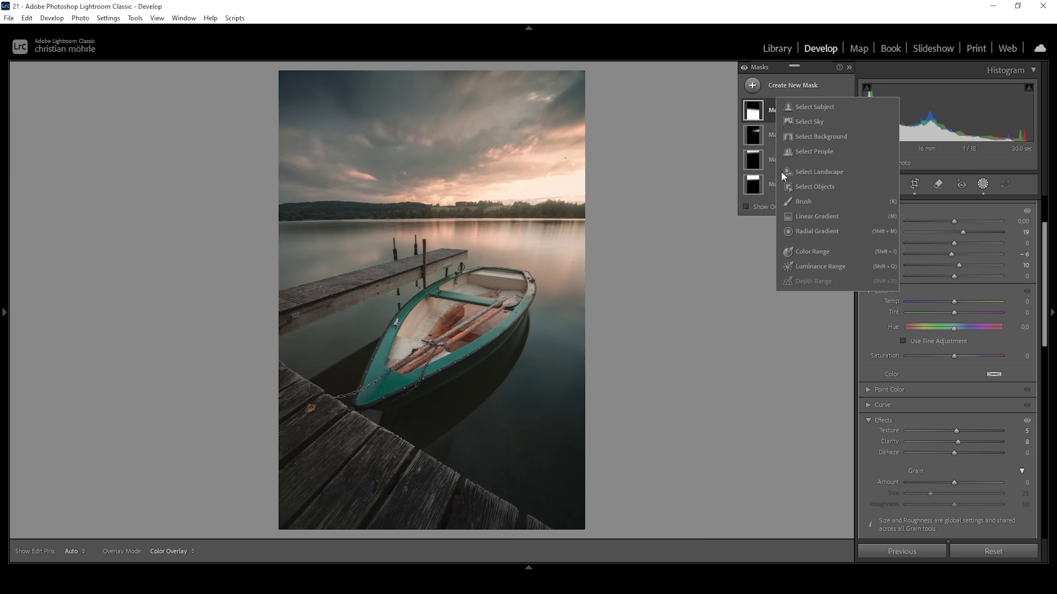
- Box the rowboat with Select Objects to create Mask 5, and raise its Whites to +31
{"action": "left_click", "coordinate": [827, 187]}
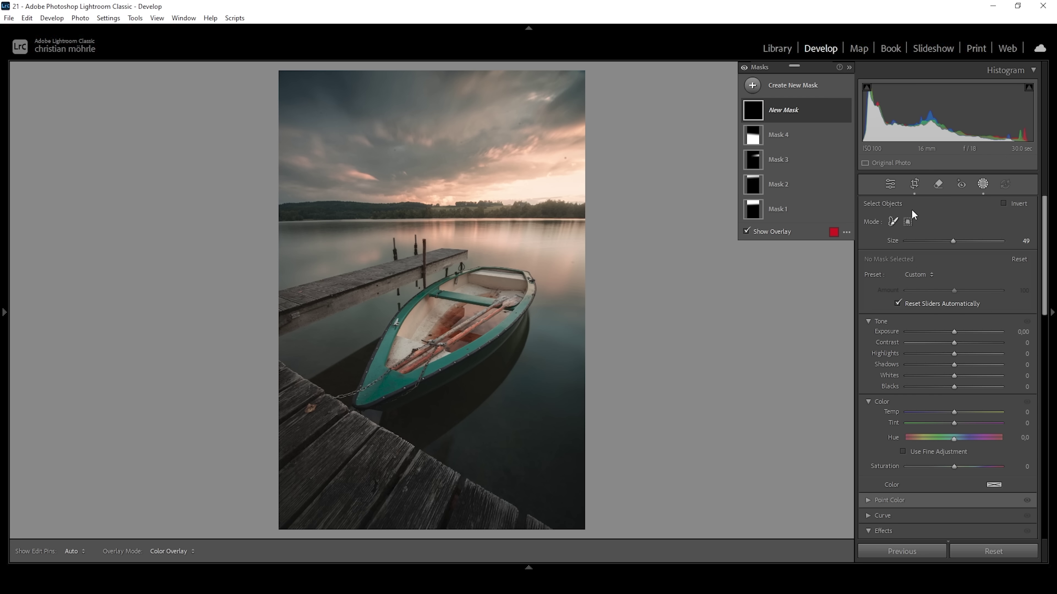
{"action": "left_click", "coordinate": [908, 221]}
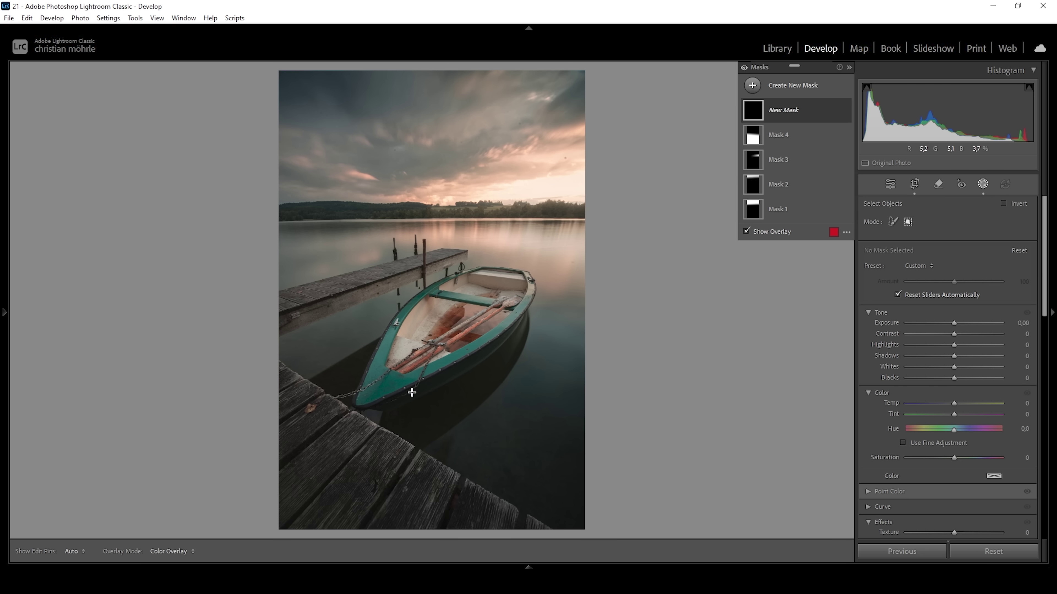
{"action": "left_click_drag", "start_coordinate": [324, 465], "coordinate": [546, 246]}
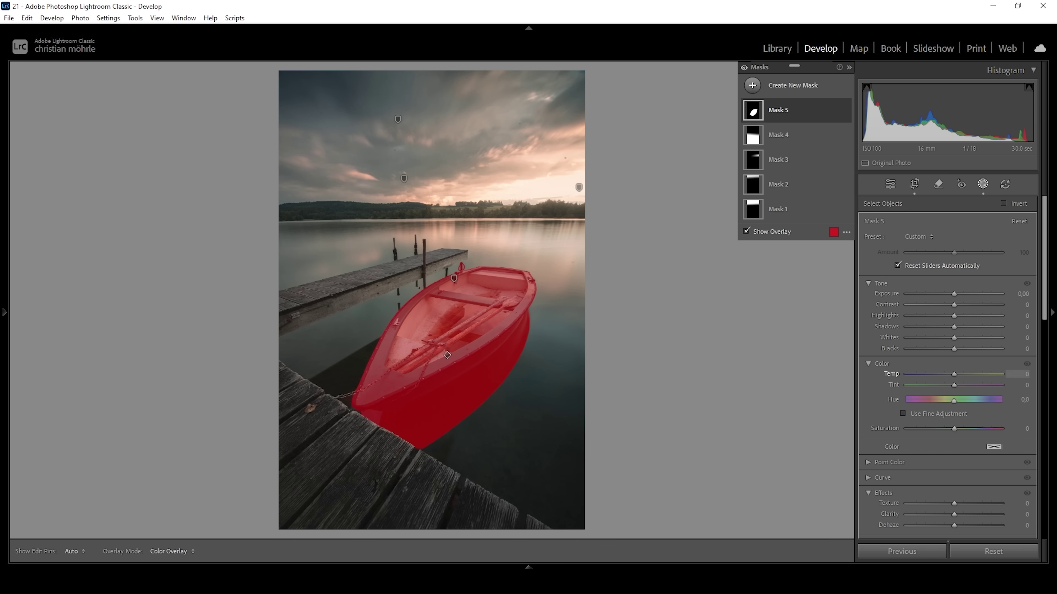
{"action": "left_click_drag", "start_coordinate": [954, 338], "coordinate": [969, 339]}
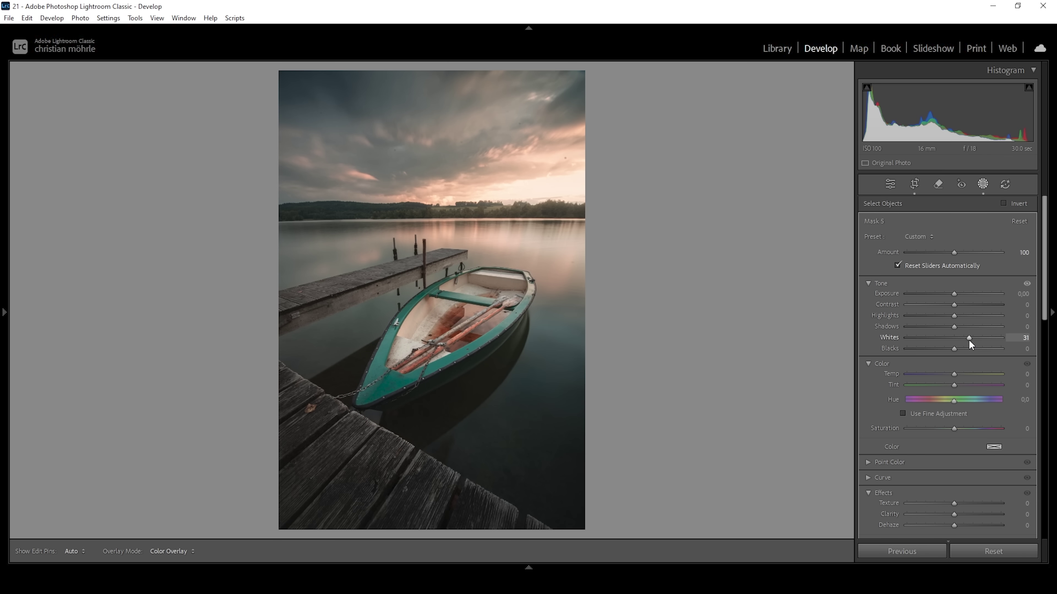
- Give the boat mask Texture and Clarity 9, Temp +5 and Saturation +14
{"action": "scroll", "coordinate": [976, 454], "scroll_direction": "down", "scroll_amount": 3}
{"action": "left_click_drag", "start_coordinate": [957, 431], "coordinate": [956, 441]}
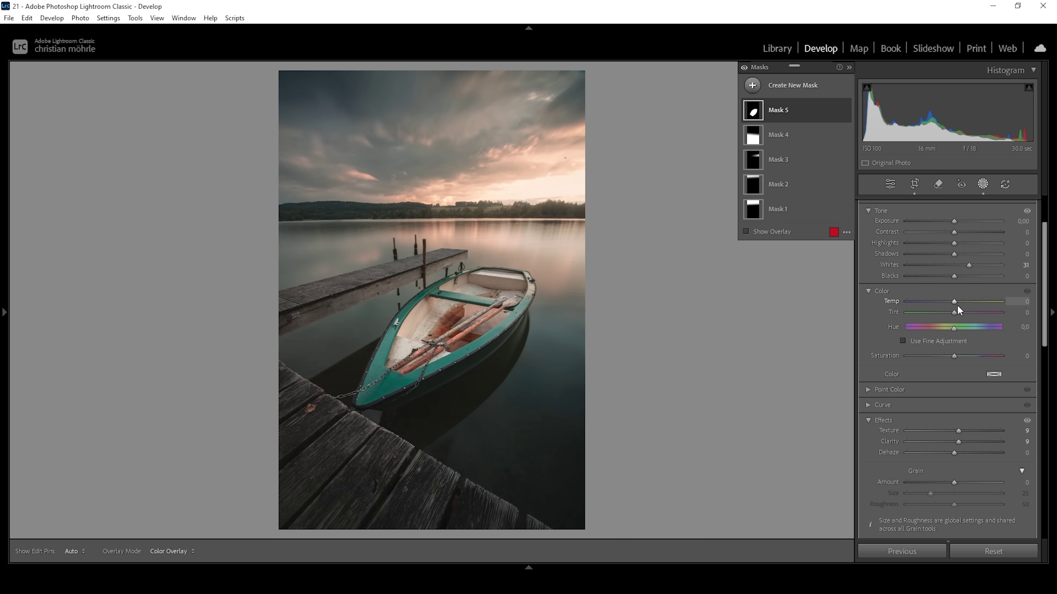
{"action": "left_click_drag", "start_coordinate": [953, 300], "coordinate": [954, 299]}
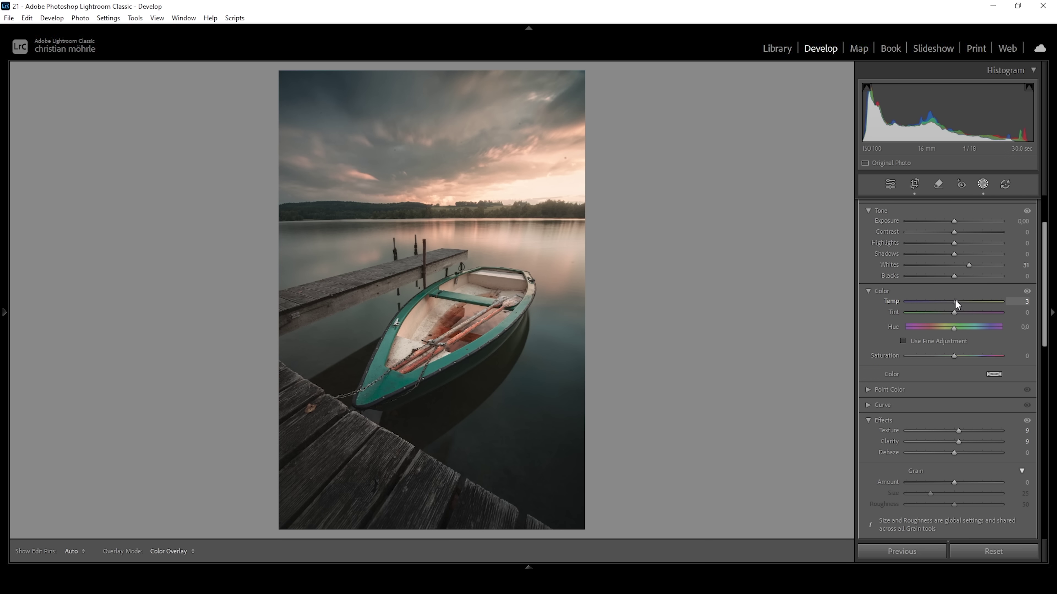
{"action": "left_click_drag", "start_coordinate": [956, 300], "coordinate": [955, 299]}
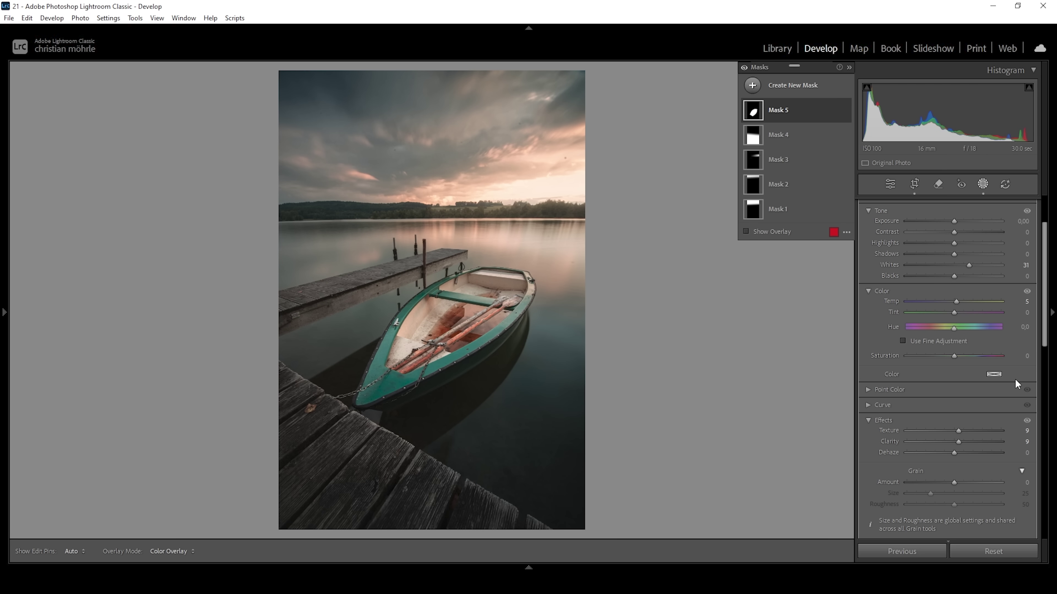
{"action": "left_click_drag", "start_coordinate": [954, 357], "coordinate": [954, 358]}
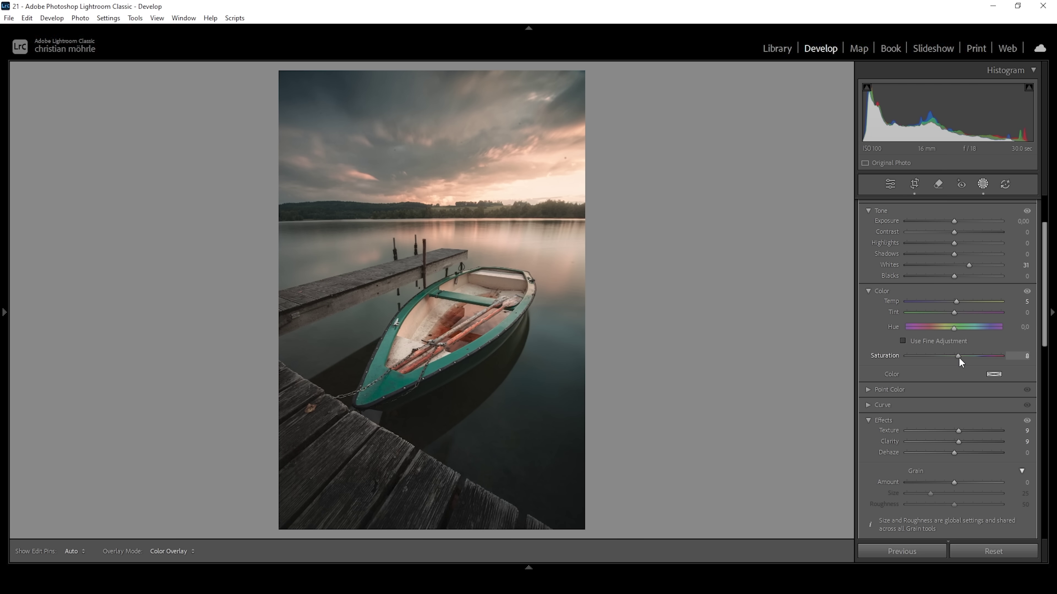
{"action": "left_click_drag", "start_coordinate": [961, 357], "coordinate": [961, 357]}
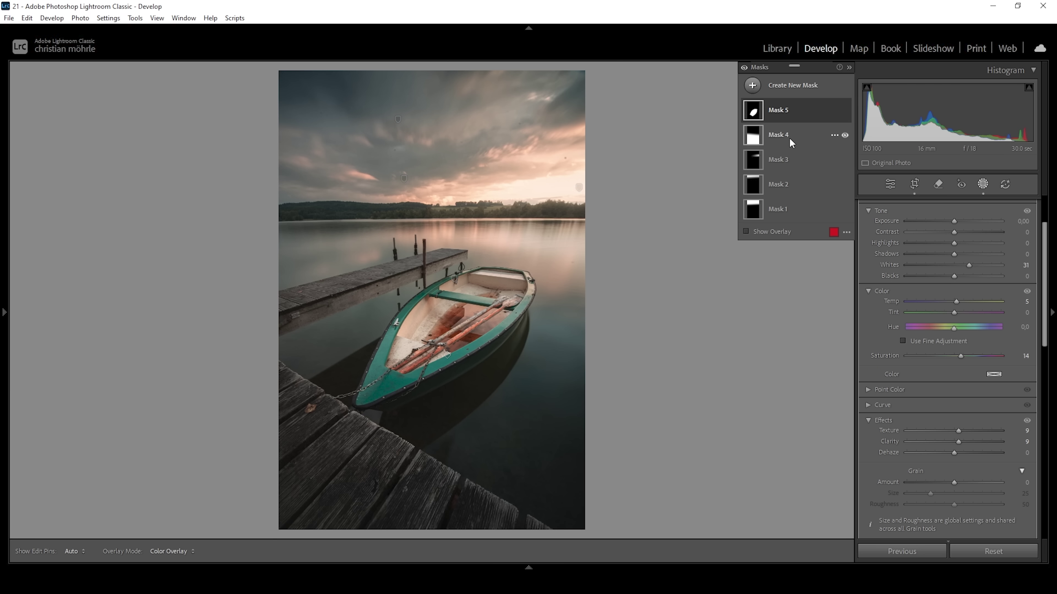
{"action": "left_click", "coordinate": [752, 85]}
- Add a linear gradient mask over the foreground jetty and brighten it slightly
{"action": "left_click", "coordinate": [814, 217]}
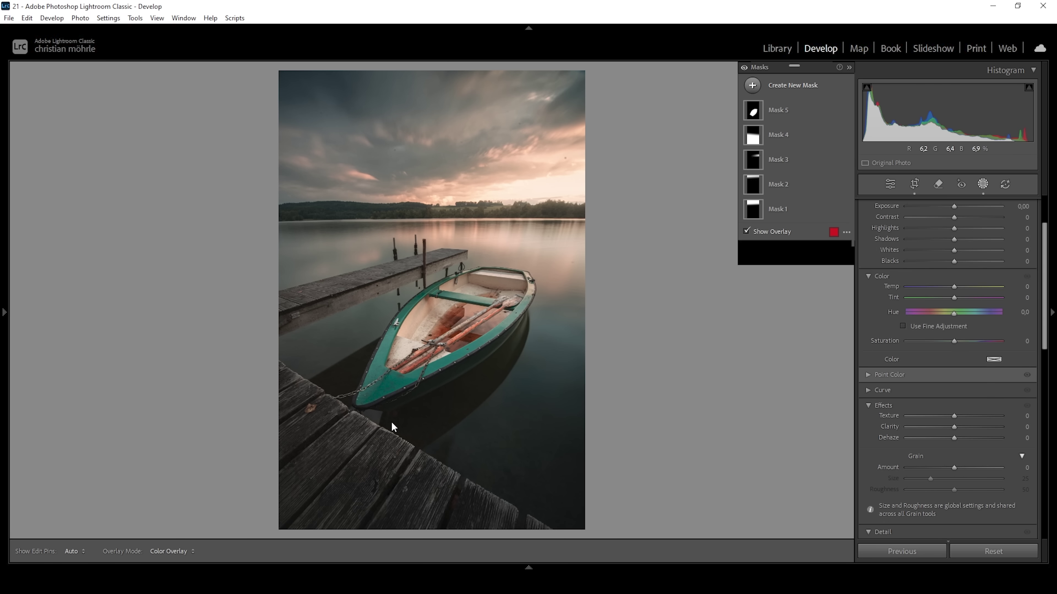
{"action": "left_click_drag", "start_coordinate": [392, 426], "coordinate": [399, 430]}
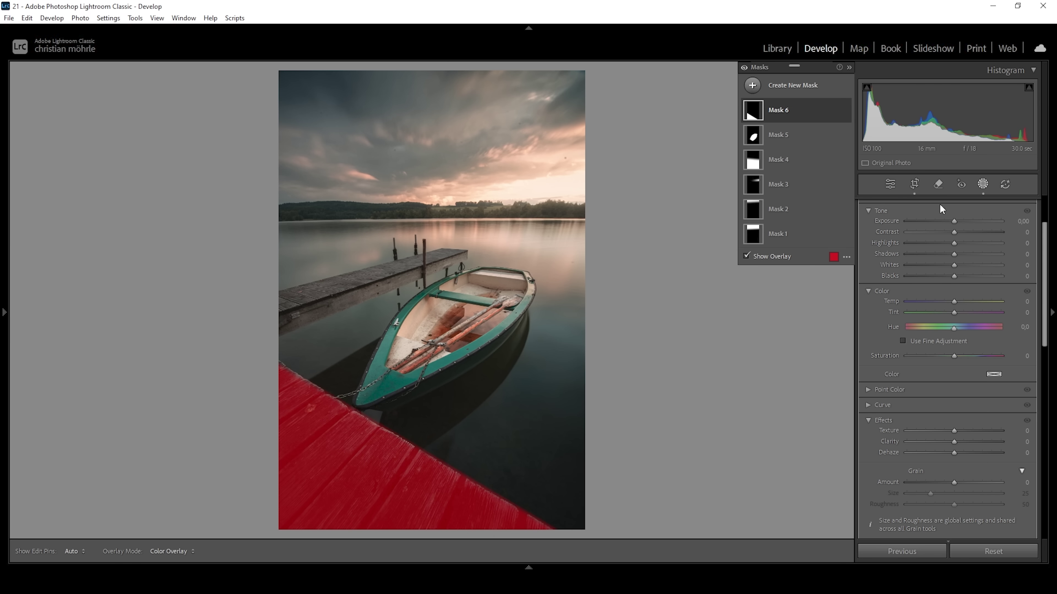
{"action": "left_click_drag", "start_coordinate": [954, 220], "coordinate": [957, 221]}
- Raise the jetty mask's Texture to 16 and Clarity to 13
{"action": "scroll", "coordinate": [969, 374], "scroll_direction": "down", "scroll_amount": 3}
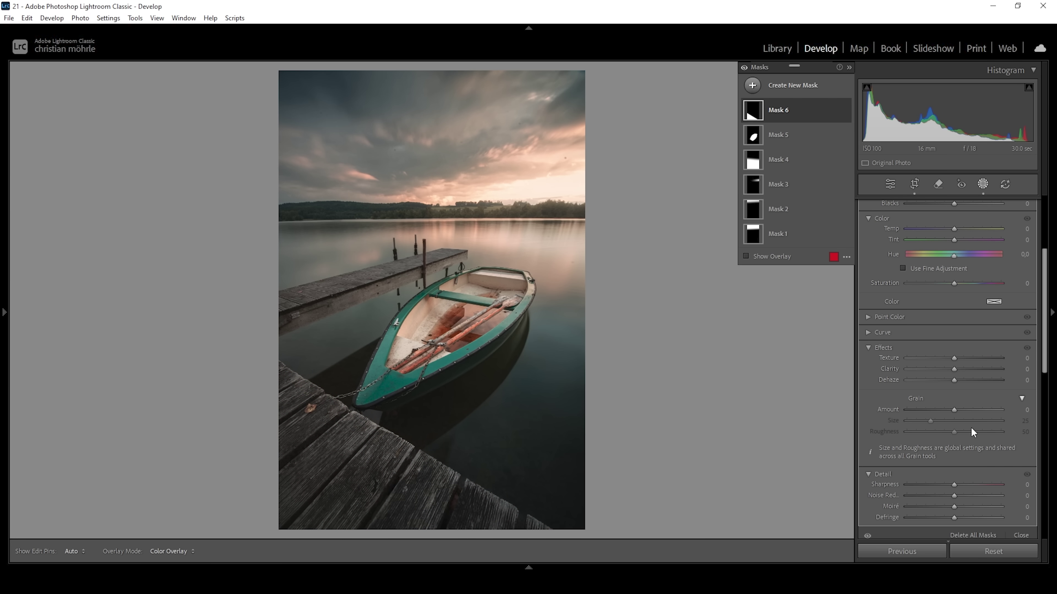
{"action": "left_click_drag", "start_coordinate": [951, 361], "coordinate": [960, 357]}
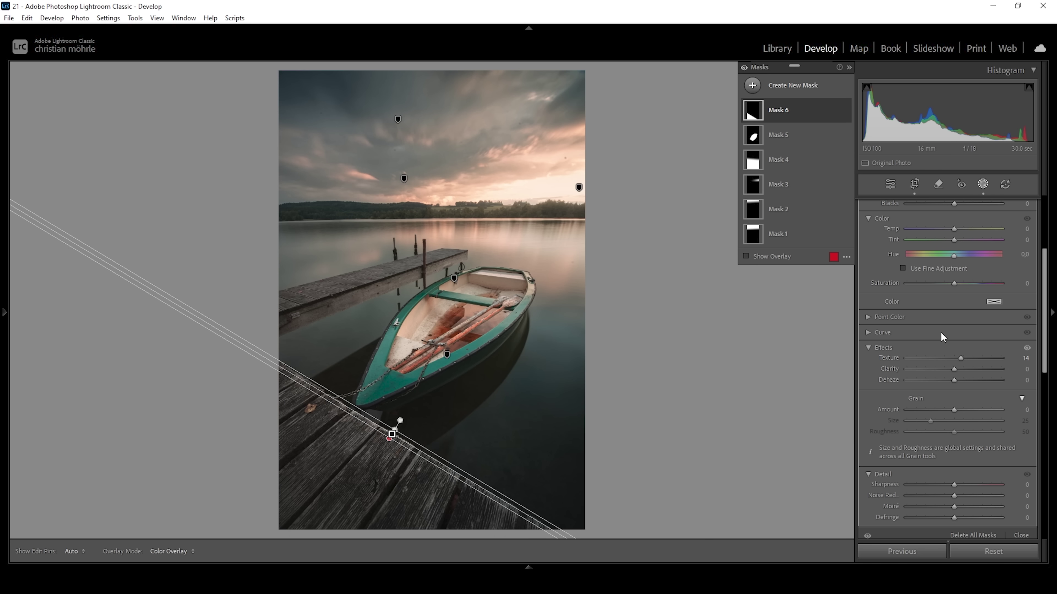
{"action": "left_click_drag", "start_coordinate": [959, 358], "coordinate": [957, 369]}
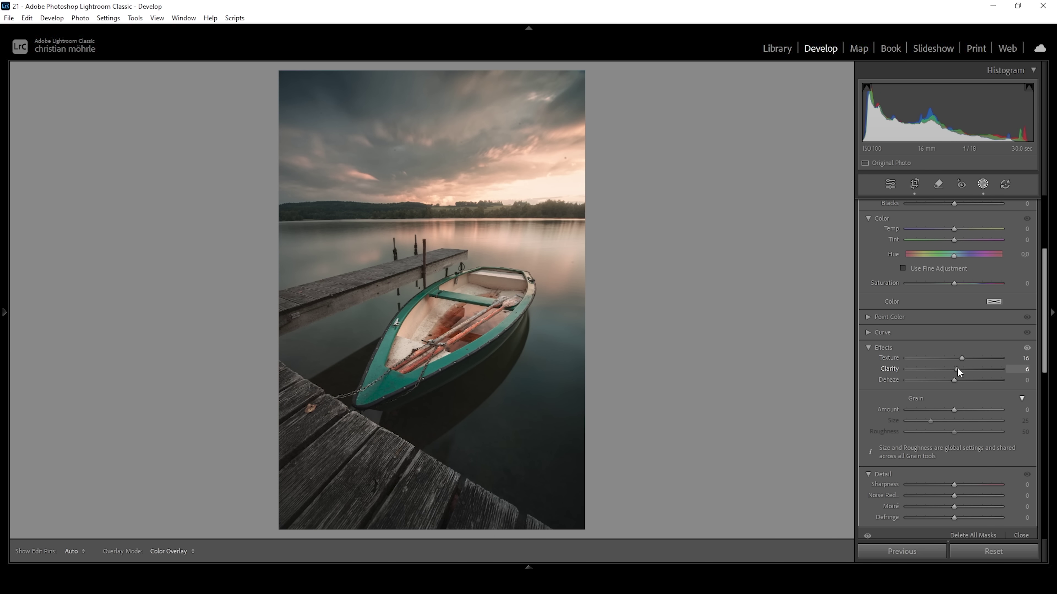
{"action": "left_click_drag", "start_coordinate": [957, 368], "coordinate": [955, 367]}
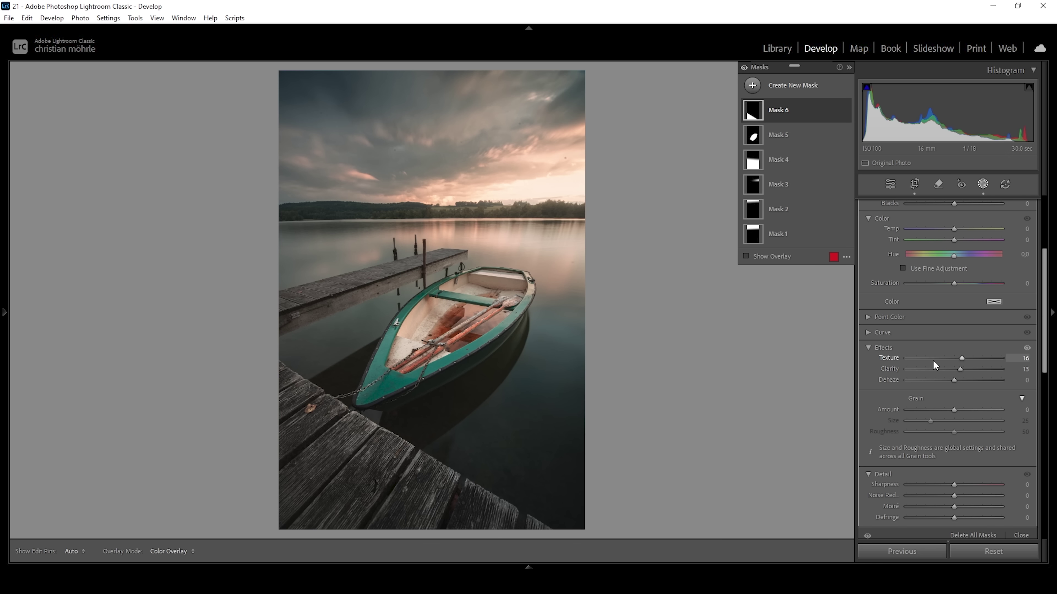
{"action": "left_click", "coordinate": [743, 67]}
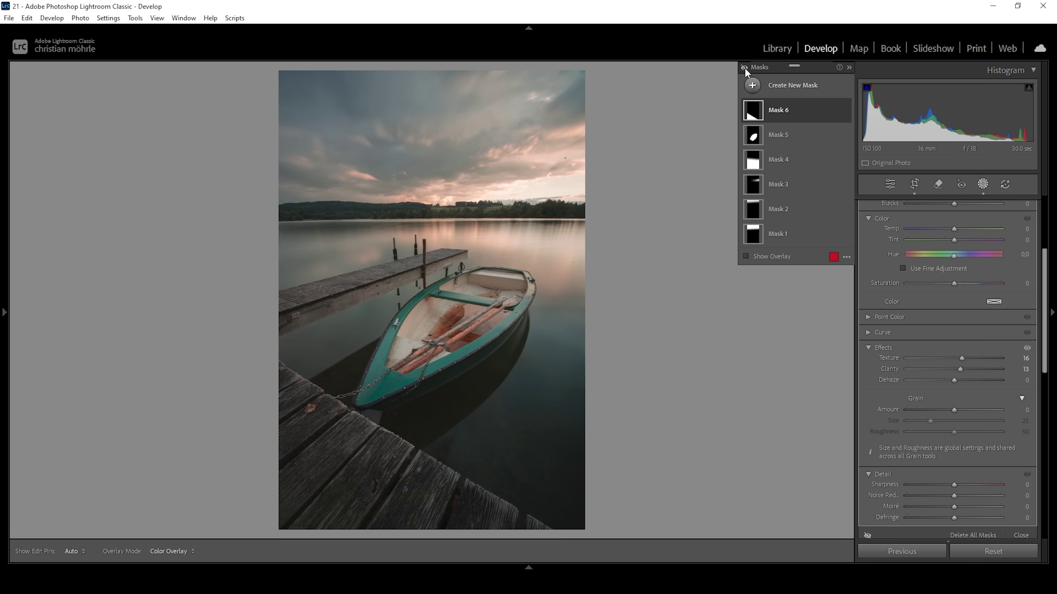
{"action": "left_click", "coordinate": [745, 68]}
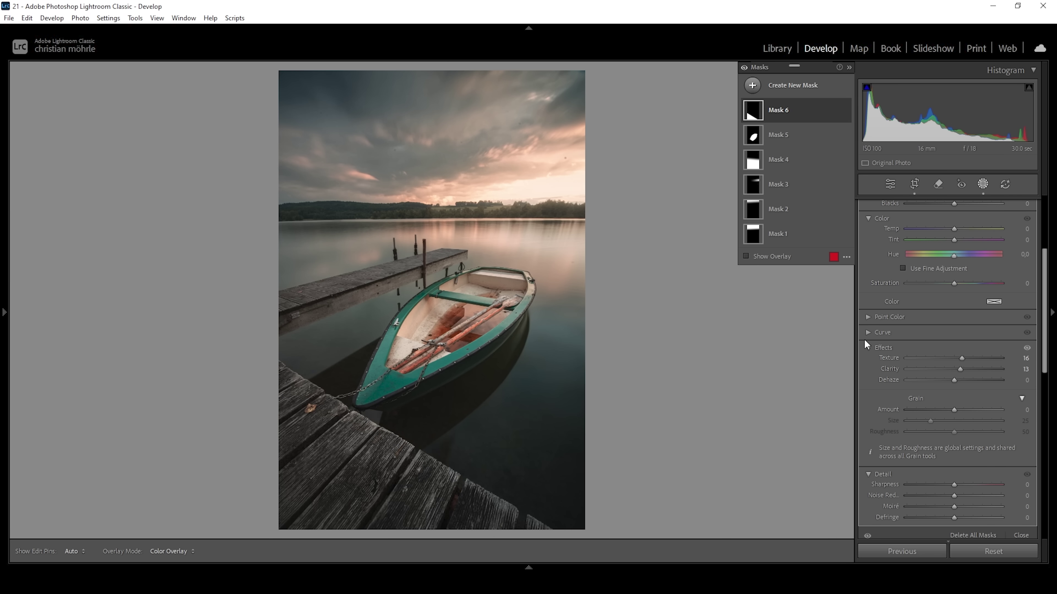
- Leave mask editing, close the masks list and collapse the Basic panel
{"action": "left_click", "coordinate": [889, 184]}
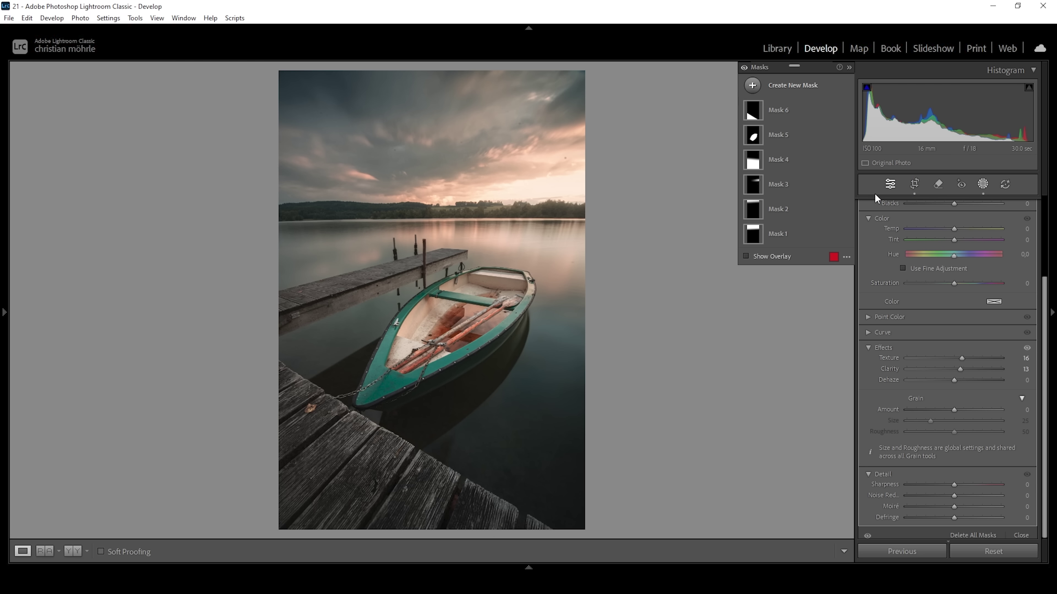
{"action": "left_click", "coordinate": [1029, 205]}
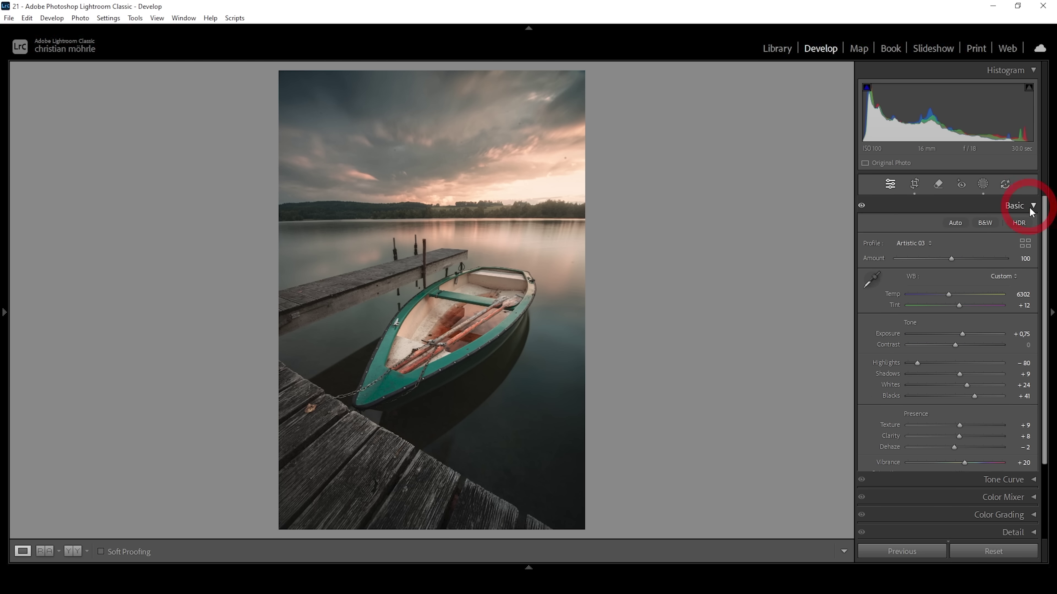
{"action": "left_click", "coordinate": [1029, 208]}
- Shift the Aqua hue to +22 in the Color Mixer's HSL Hue view
{"action": "left_click", "coordinate": [991, 240]}
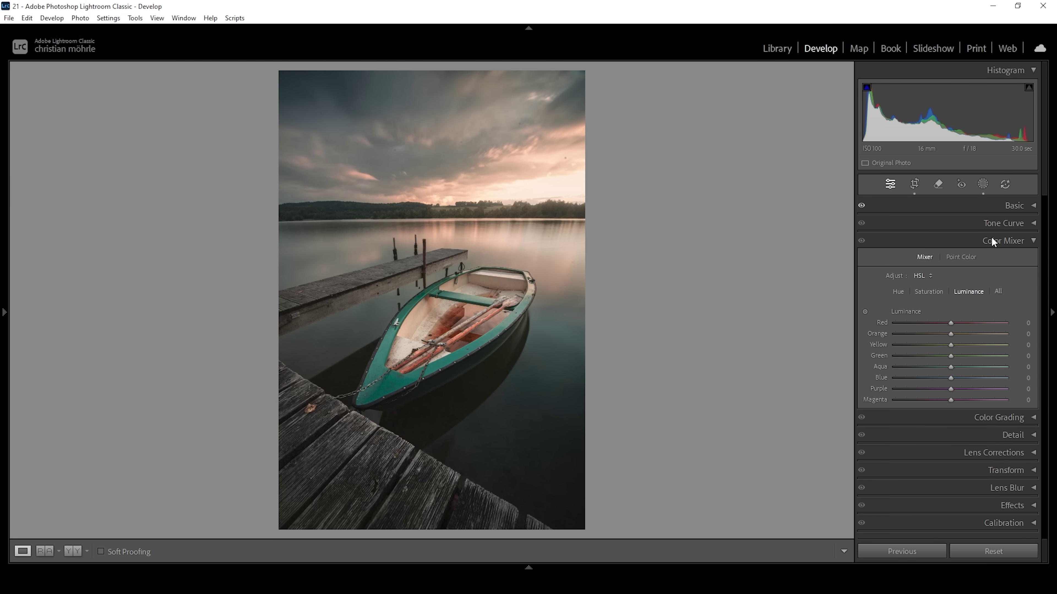
{"action": "left_click", "coordinate": [899, 292]}
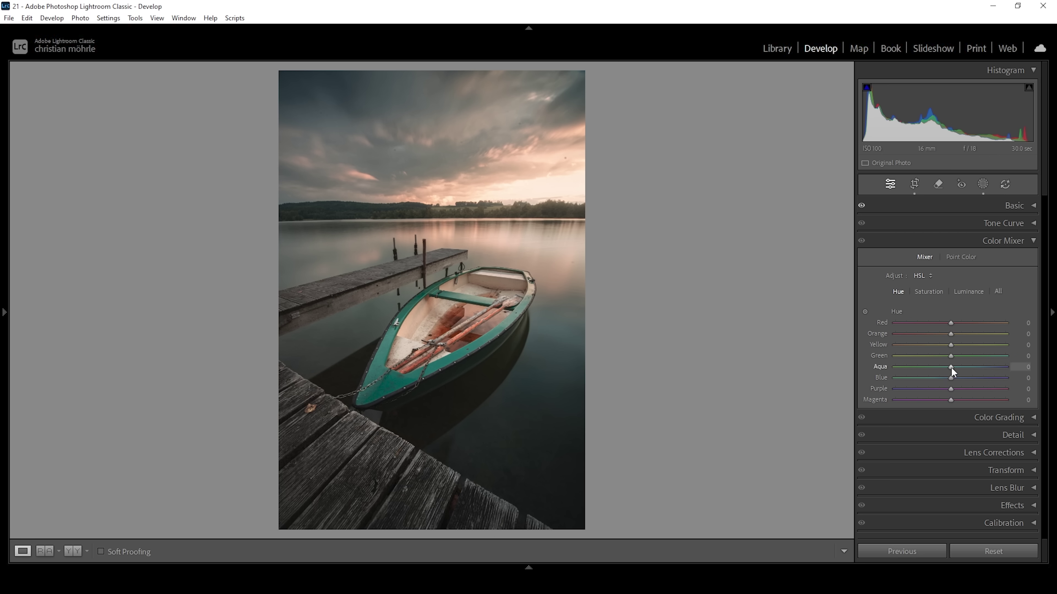
{"action": "left_click_drag", "start_coordinate": [951, 367], "coordinate": [963, 367]}
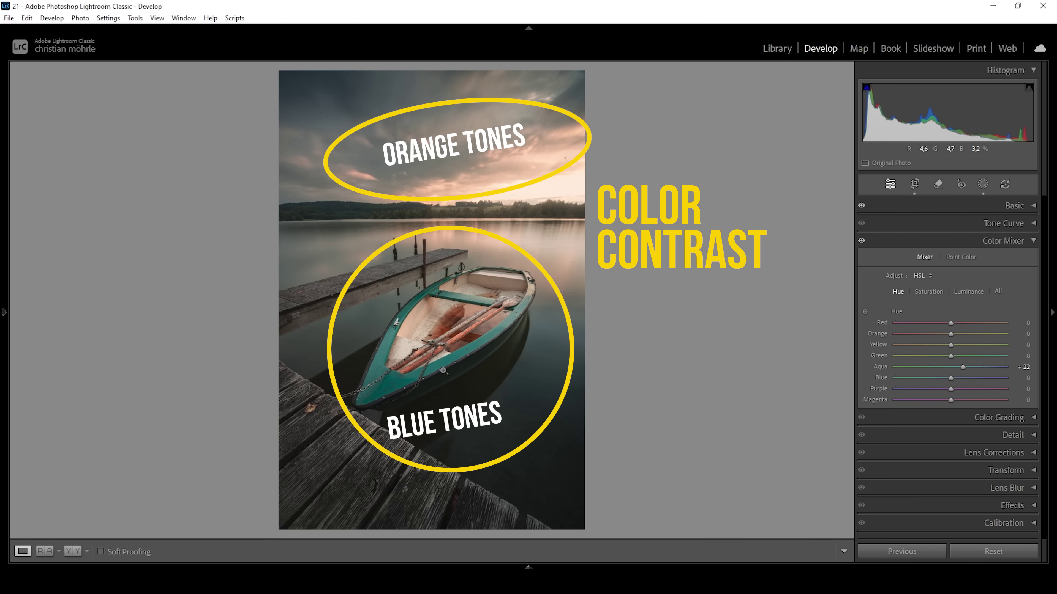
- Set HSL saturation to Blue −61, Orange +17, Yellow +16 and Aqua +9
{"action": "left_click", "coordinate": [928, 291]}
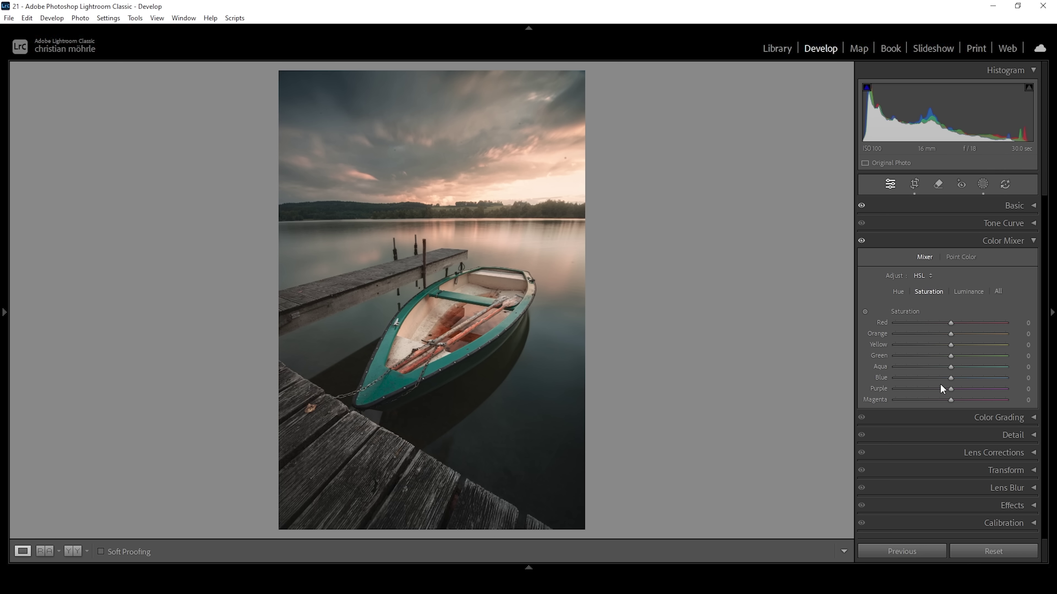
{"action": "left_click_drag", "start_coordinate": [945, 379], "coordinate": [914, 380]}
{"action": "left_click_drag", "start_coordinate": [951, 333], "coordinate": [960, 335]}
{"action": "left_click_drag", "start_coordinate": [951, 345], "coordinate": [959, 343]}
{"action": "left_click_drag", "start_coordinate": [960, 344], "coordinate": [958, 356]}
{"action": "left_click_drag", "start_coordinate": [950, 367], "coordinate": [962, 367]}
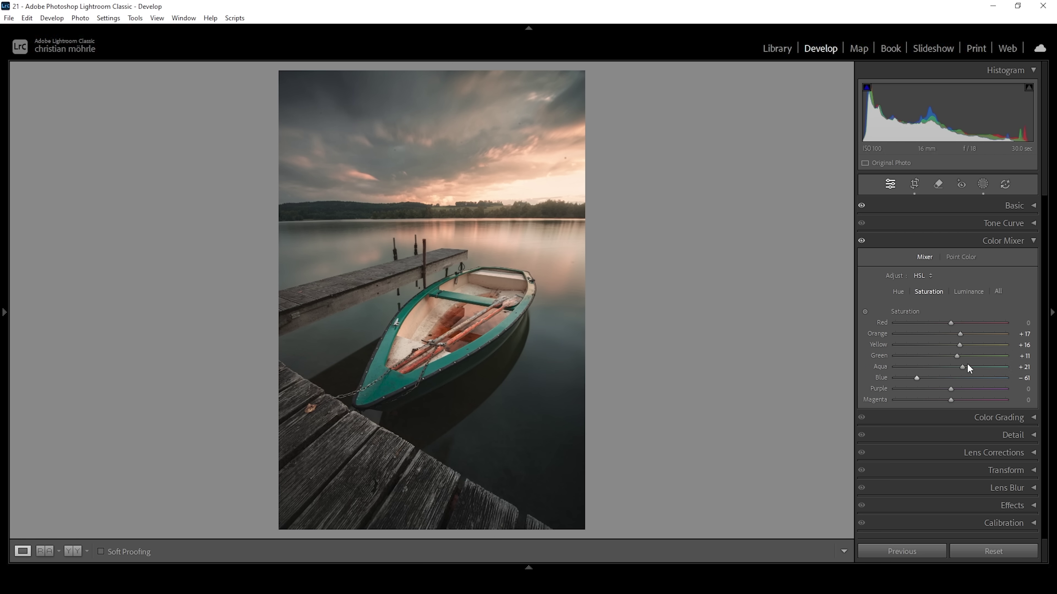
{"action": "left_click", "coordinate": [1033, 241]}
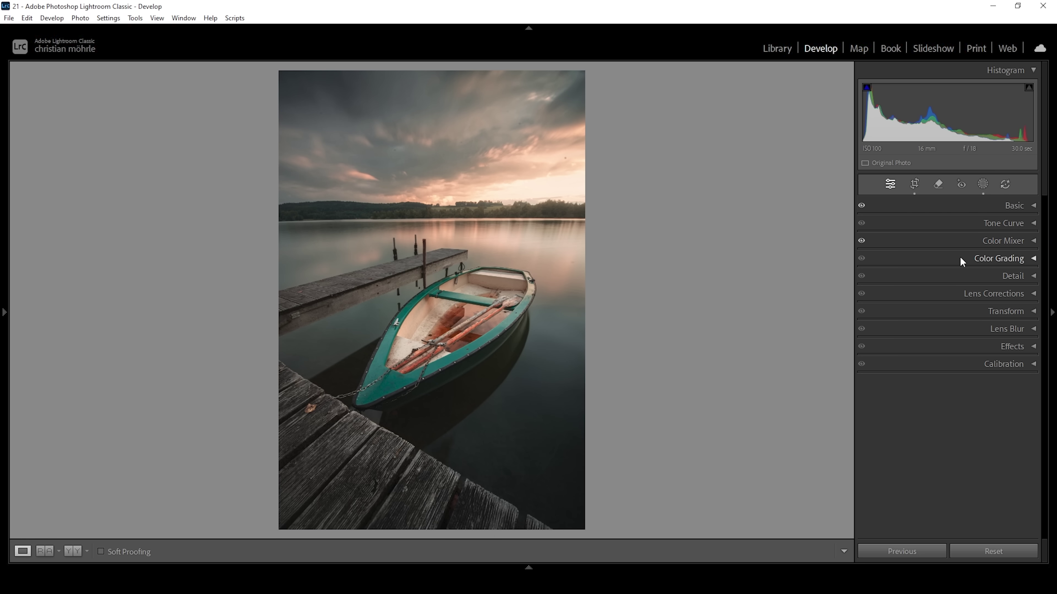
- Tint the Color Grading highlights warm orange at Hue 38, Saturation 32
{"action": "left_click", "coordinate": [993, 259]}
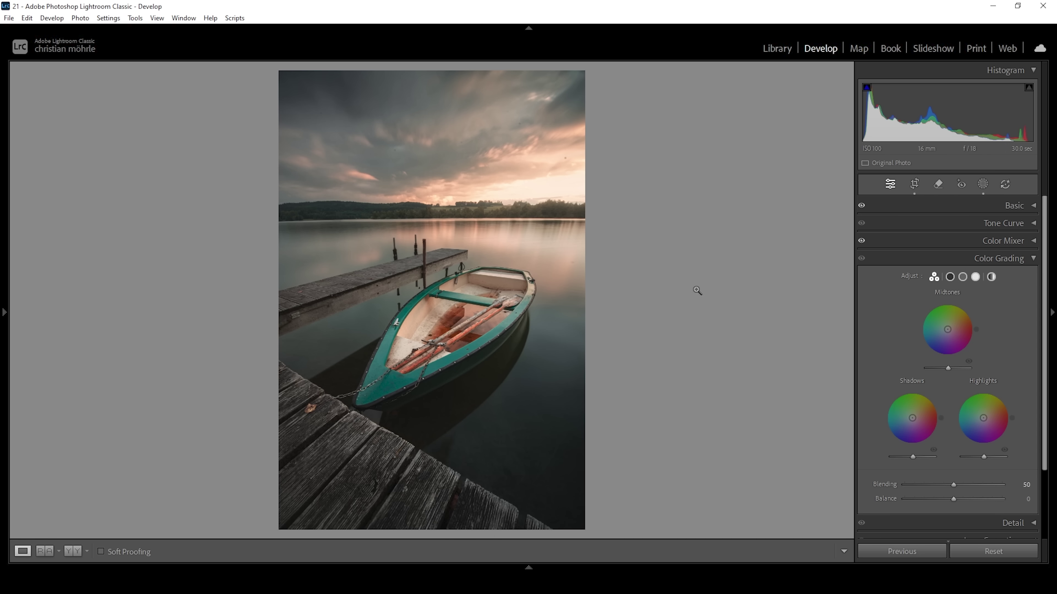
{"action": "left_click", "coordinate": [975, 278]}
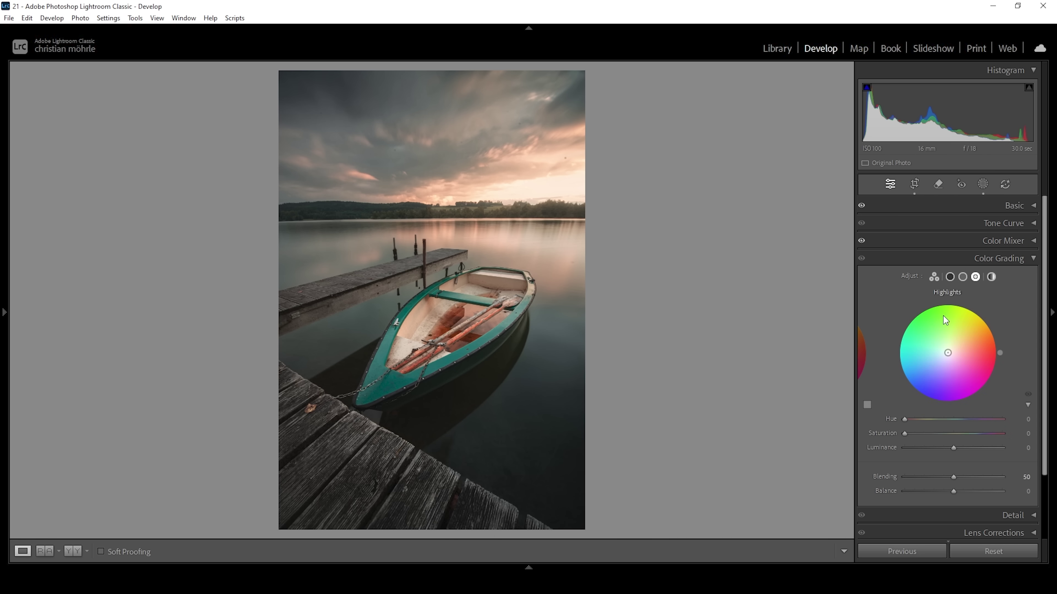
{"action": "left_click_drag", "start_coordinate": [905, 420], "coordinate": [935, 433]}
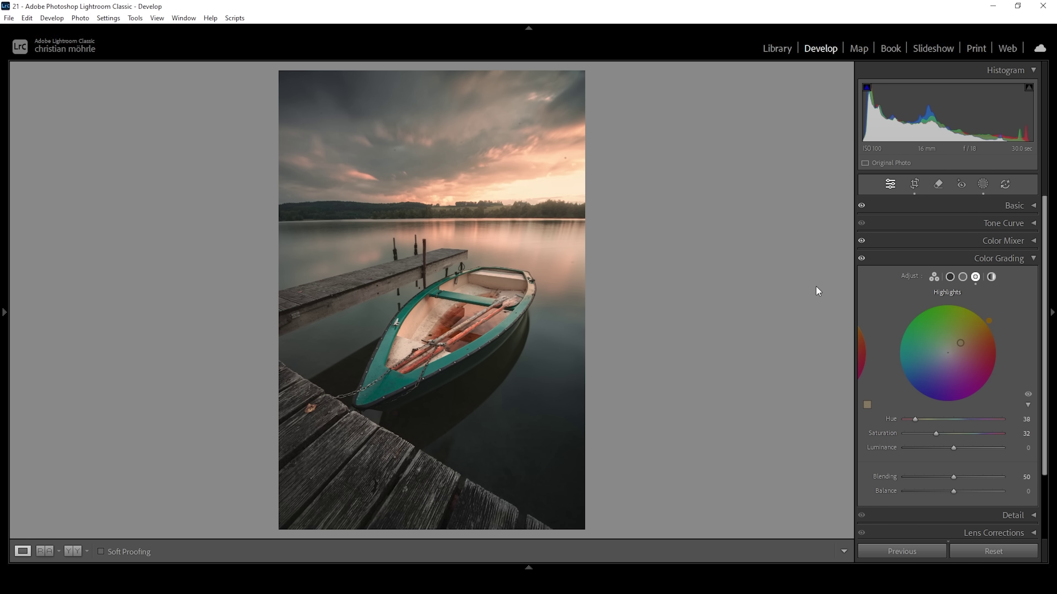
- Add a faint Global color grade of Hue 28, Saturation 3
{"action": "left_click", "coordinate": [991, 277]}
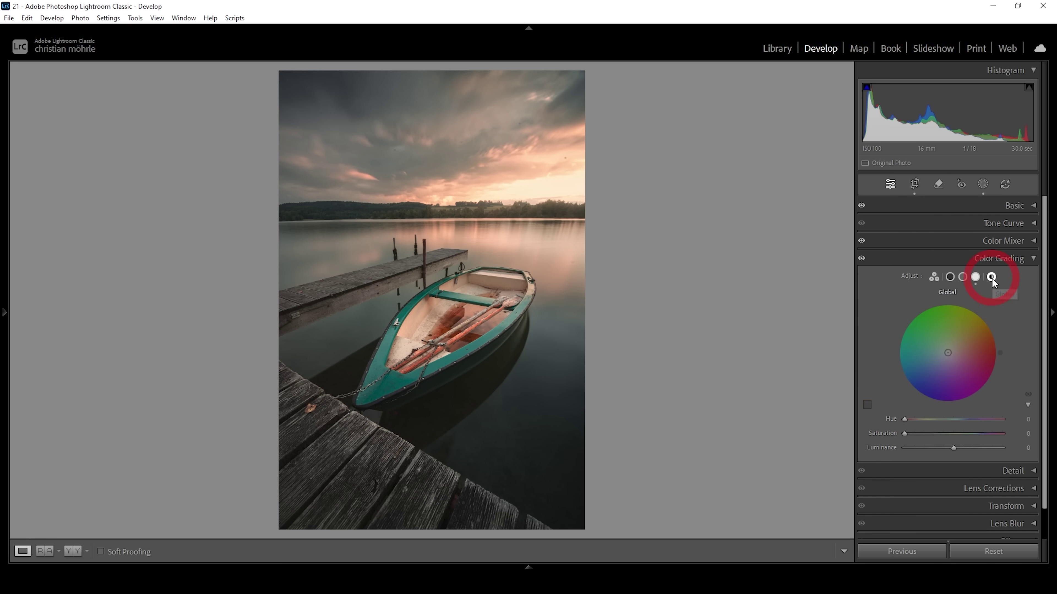
{"action": "left_click_drag", "start_coordinate": [908, 420], "coordinate": [914, 420]}
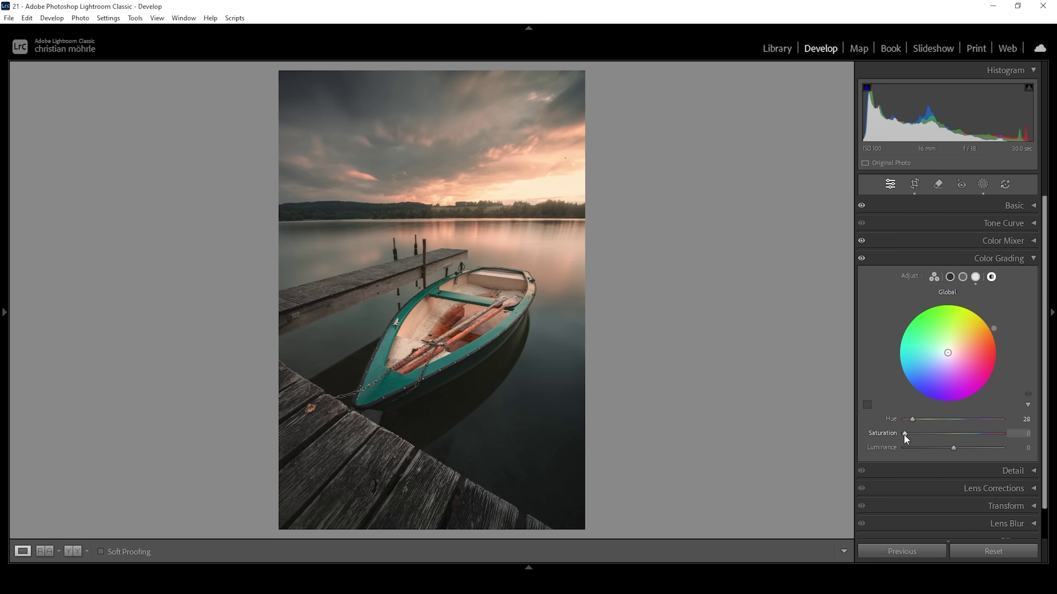
{"action": "left_click_drag", "start_coordinate": [903, 435], "coordinate": [907, 435]}
{"action": "left_click", "coordinate": [1011, 259]}
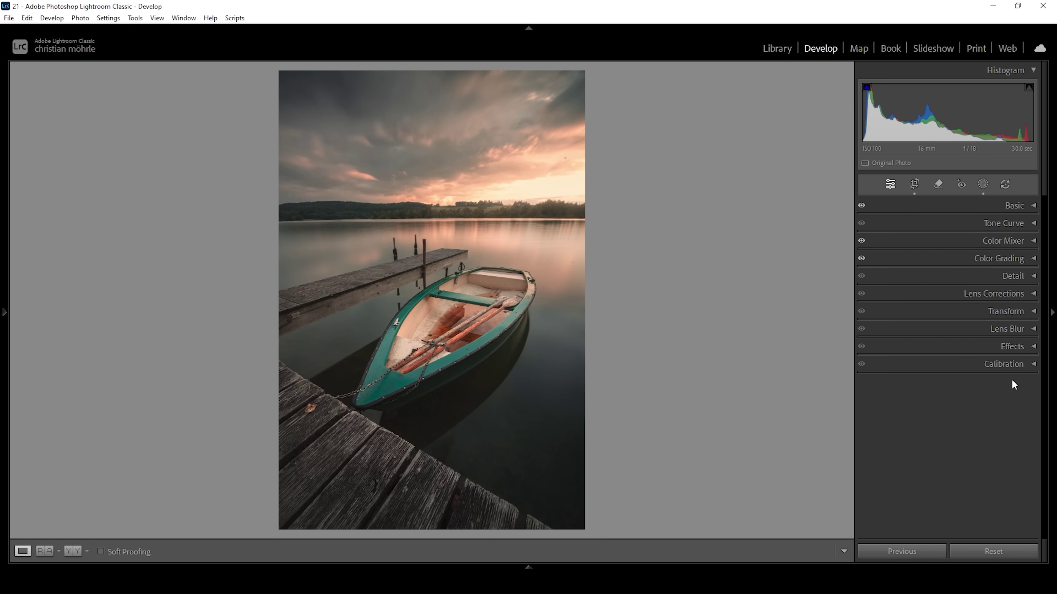
- Set Calibration to Red Primary hue +16, Green Primary hue −12, Blue Primary hue −24 and saturation +20
{"action": "left_click", "coordinate": [1014, 363]}
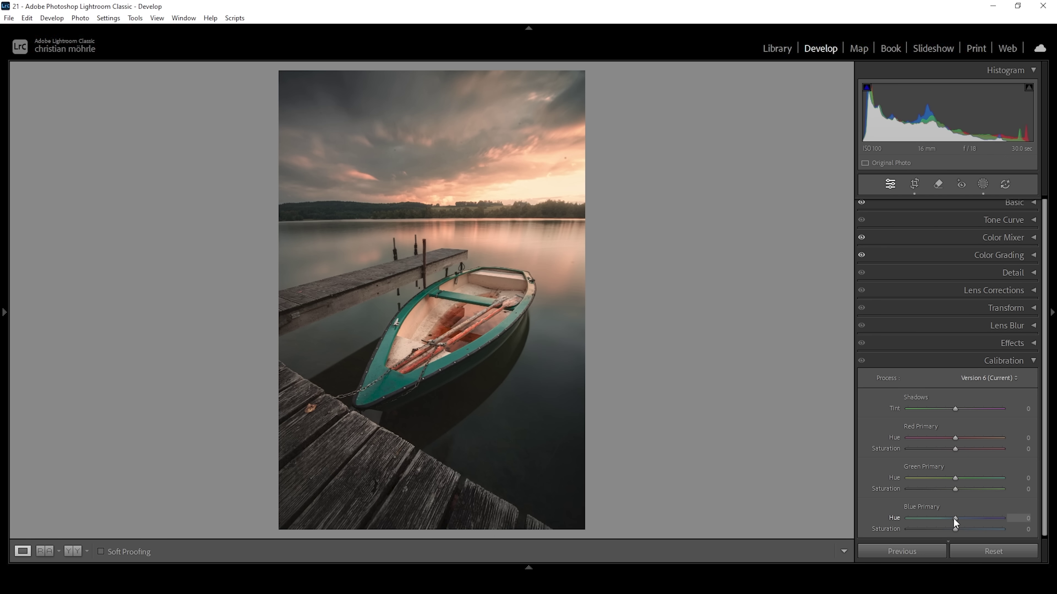
{"action": "mouse_move", "coordinate": [953, 518]}
{"action": "left_mouse_down"}
{"action": "mouse_move", "coordinate": [942, 518]}
{"action": "mouse_move", "coordinate": [963, 528]}
{"action": "left_mouse_up"}
{"action": "left_click_drag", "start_coordinate": [955, 438], "coordinate": [963, 438]}
{"action": "left_click_drag", "start_coordinate": [952, 475], "coordinate": [948, 481]}
{"action": "key", "text": "Up"}
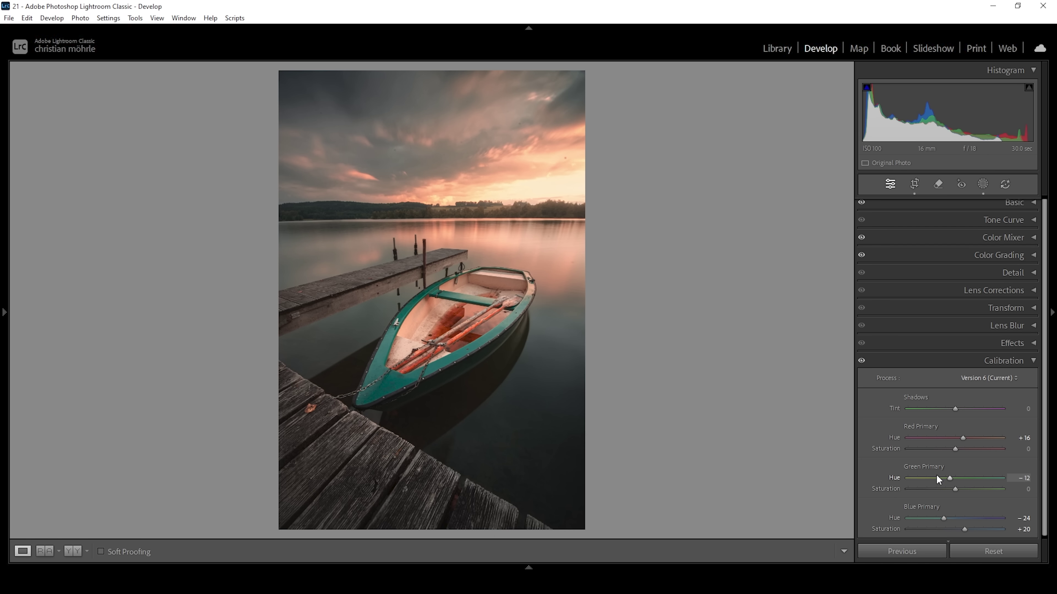
- Set Detail sharpening to Amount 82, Radius 0.5, Detail 100 and Masking 68
{"action": "left_click", "coordinate": [988, 361]}
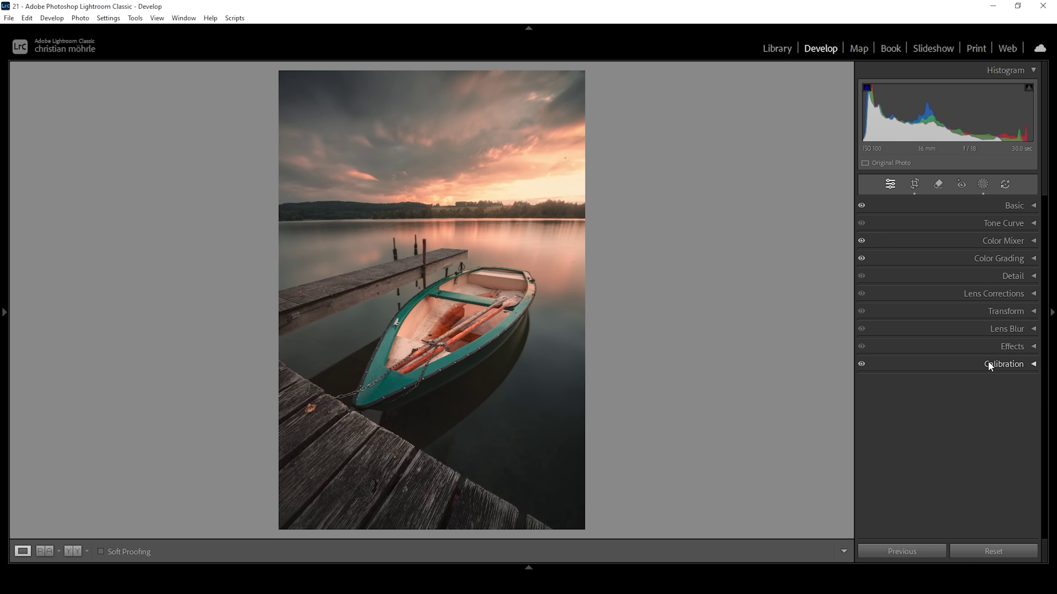
{"action": "left_click", "coordinate": [1007, 278]}
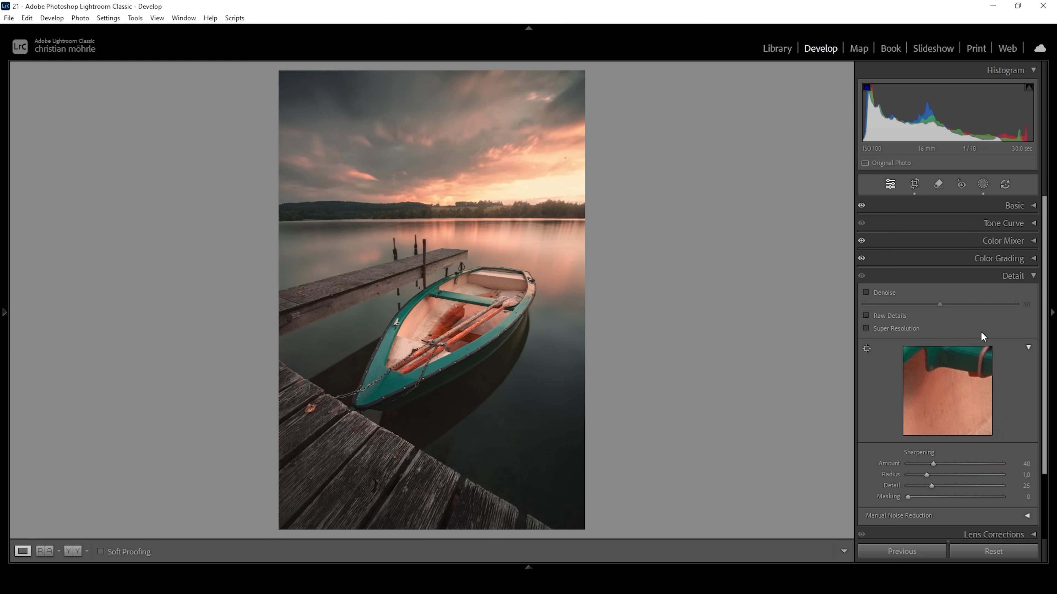
{"action": "left_click_drag", "start_coordinate": [926, 474], "coordinate": [985, 488]}
{"action": "left_click_drag", "start_coordinate": [907, 497], "coordinate": [972, 496]}
{"action": "left_click", "coordinate": [1012, 276]}
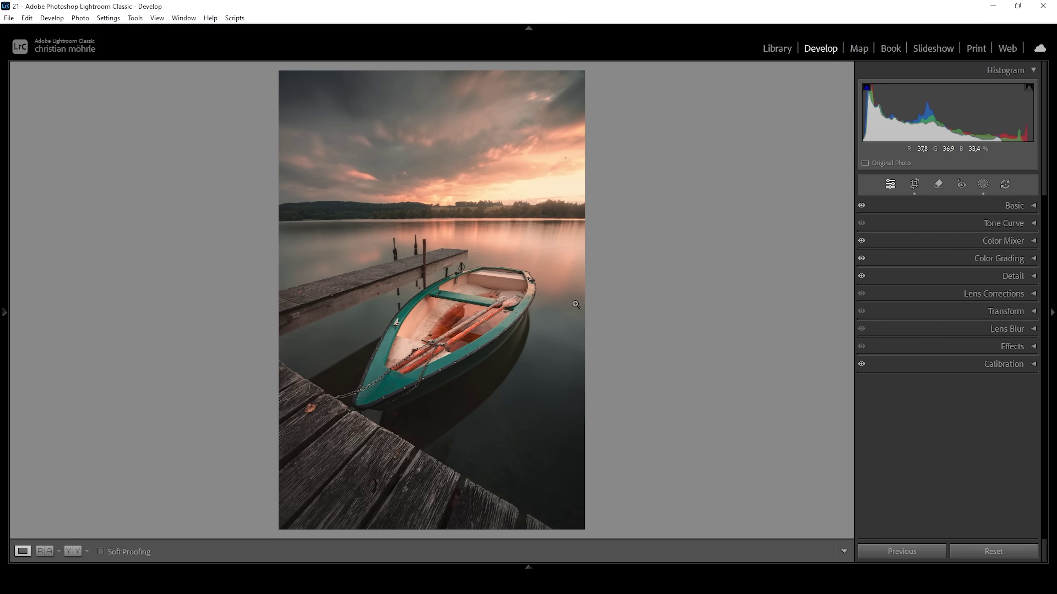
- Turn on the Remove tool in Heal mode with Visualize Spots and adjust its sensitivity
{"action": "left_click", "coordinate": [937, 184]}
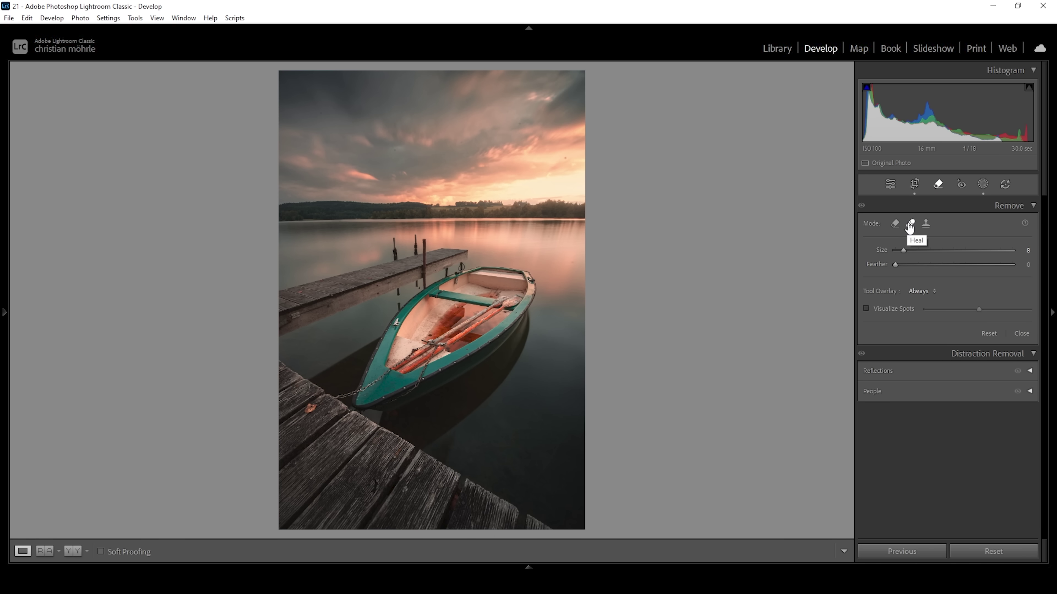
{"action": "left_click", "coordinate": [866, 309]}
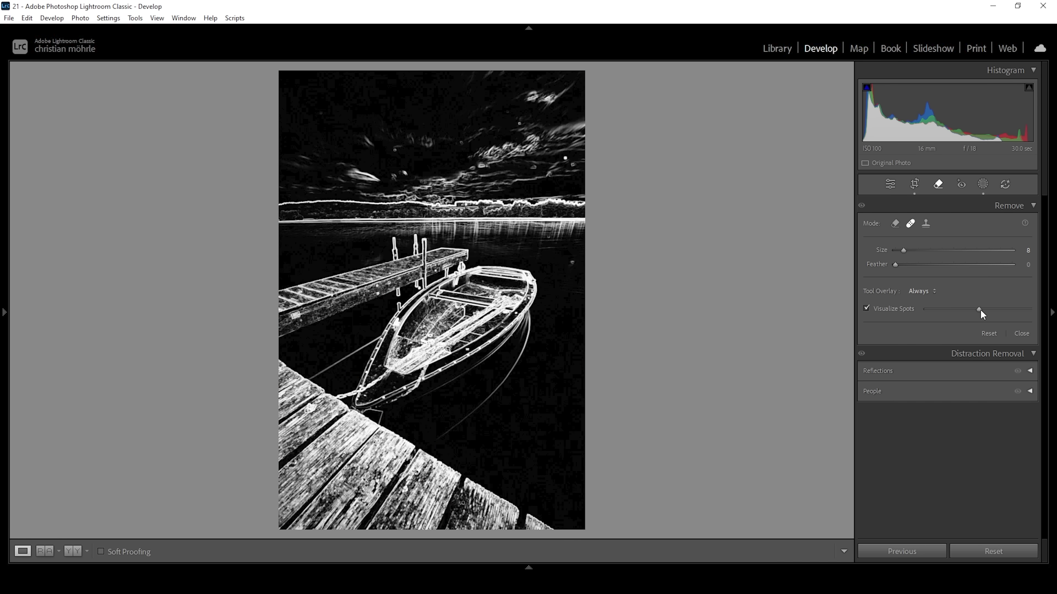
{"action": "left_click_drag", "start_coordinate": [980, 311], "coordinate": [1003, 310]}
{"action": "scroll", "coordinate": [320, 112], "scroll_direction": "down", "scroll_amount": 3}
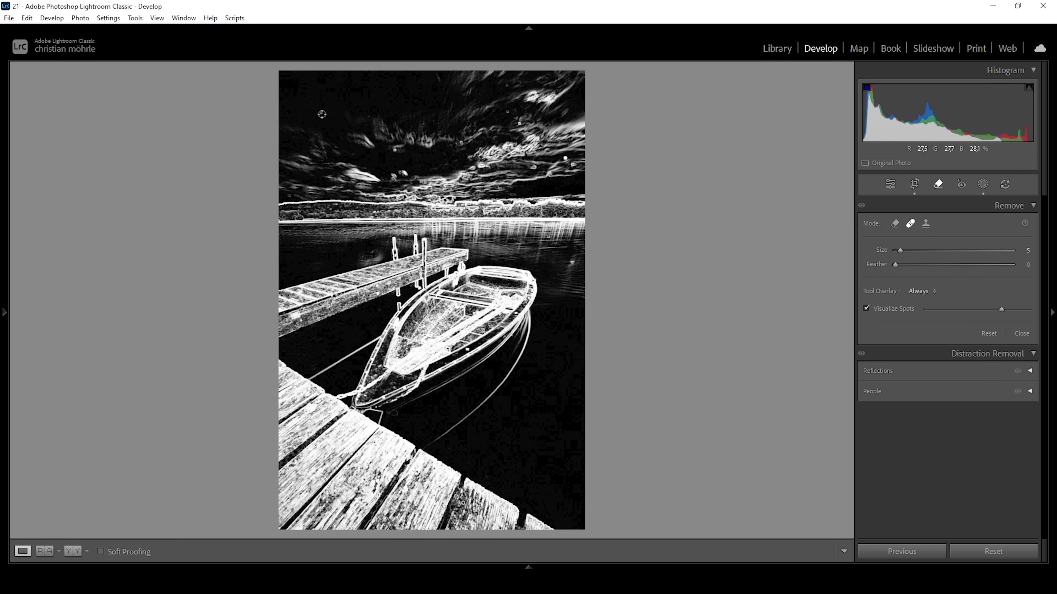
{"action": "scroll", "coordinate": [322, 114], "scroll_direction": "up", "scroll_amount": 1}
- Heal five dust spots in the sky and return to the normal view
{"action": "left_click", "coordinate": [321, 113]}
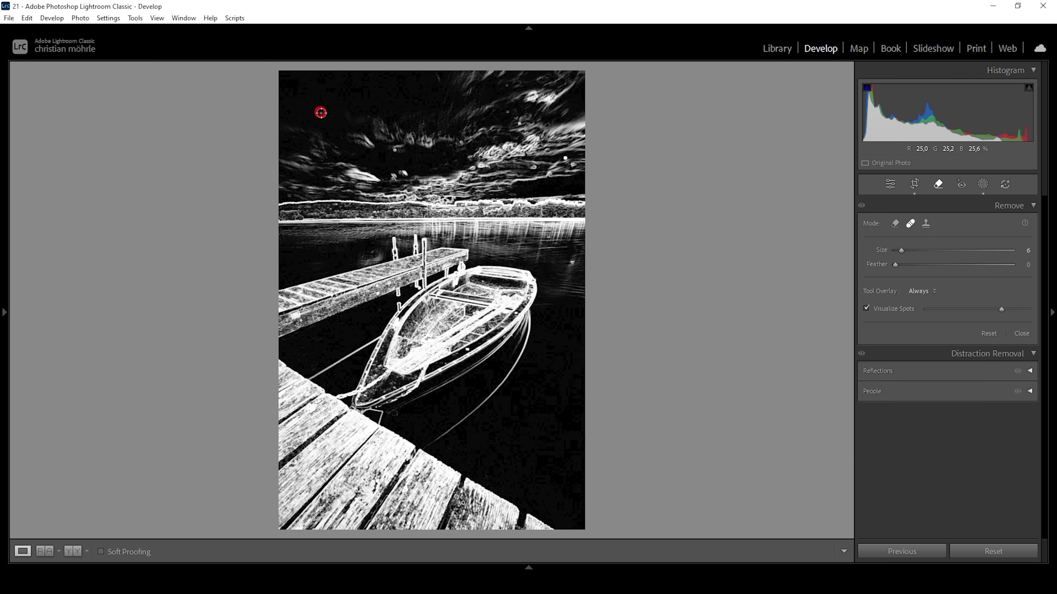
{"action": "left_click", "coordinate": [506, 85]}
{"action": "left_click", "coordinate": [461, 142]}
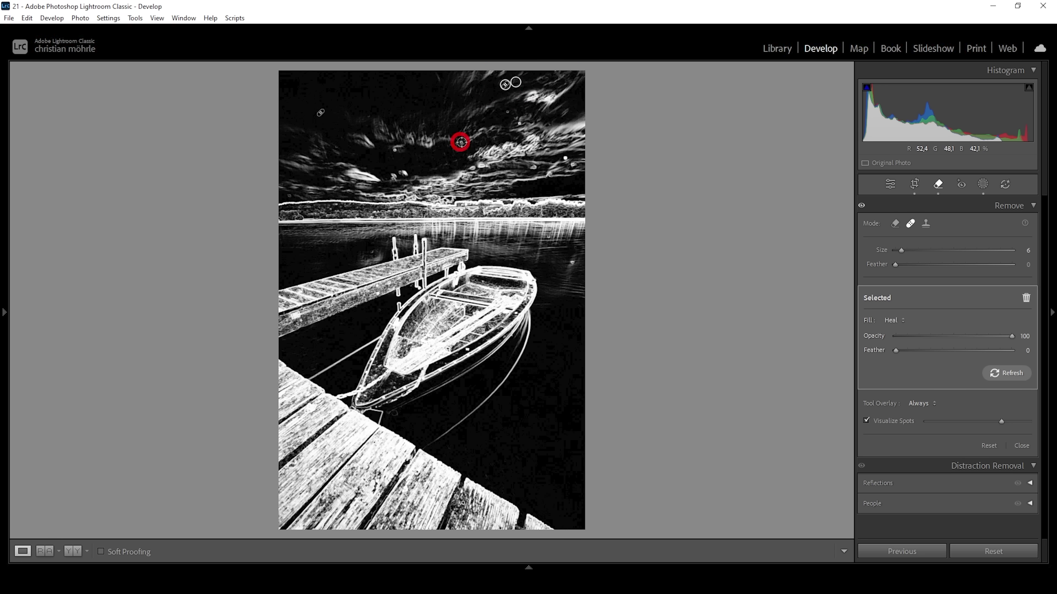
{"action": "left_click", "coordinate": [508, 112]}
{"action": "left_click", "coordinate": [519, 122]}
{"action": "key", "text": "q"}
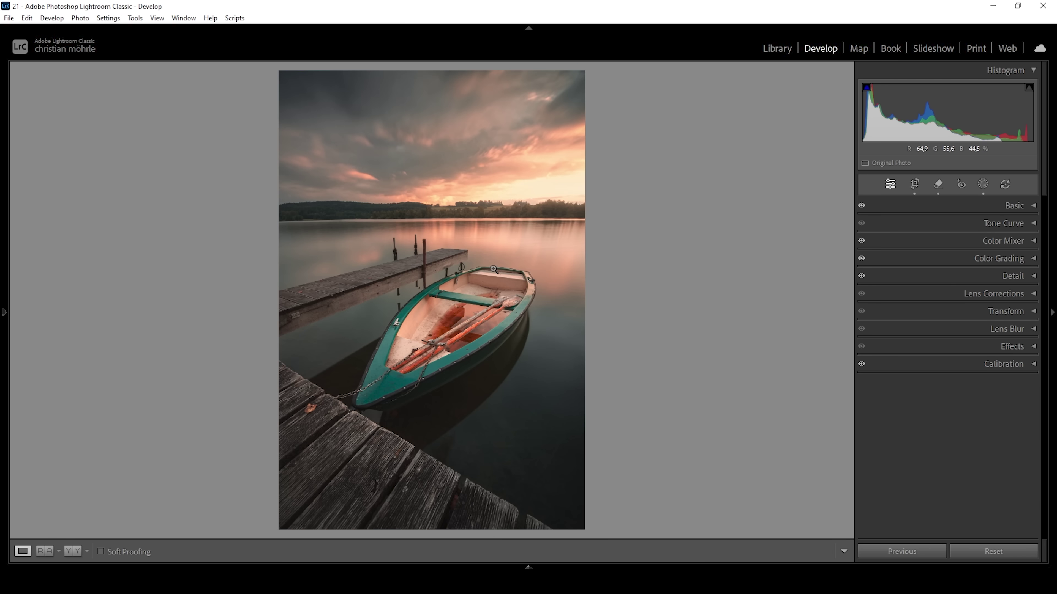